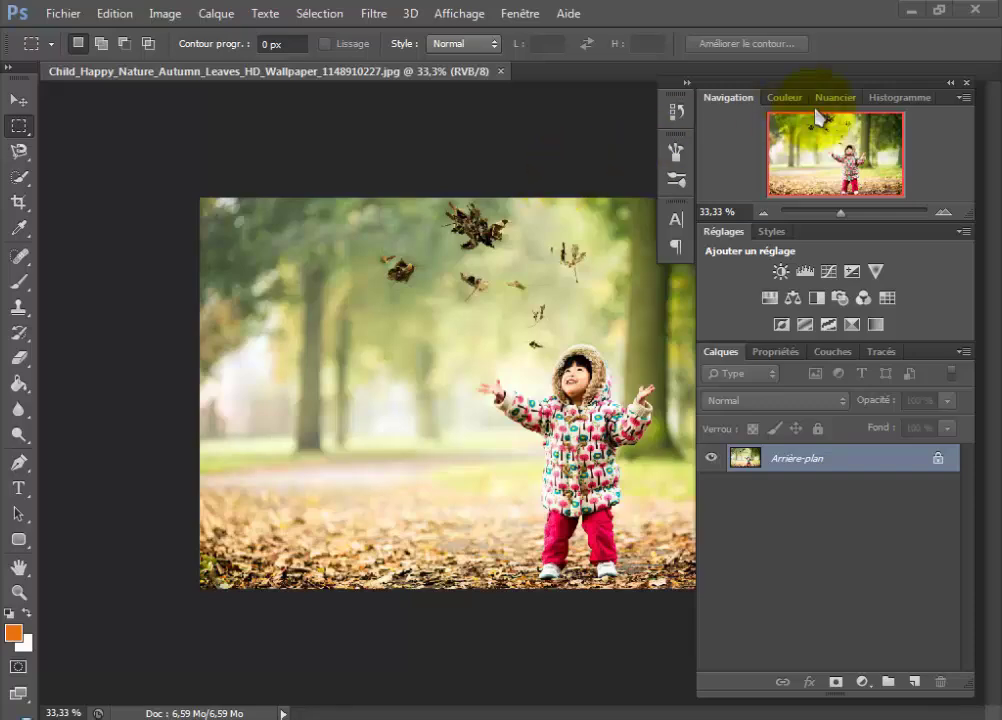
# - Undock the Navigation panel group and regroup it with the Réglages/Calques panel column
pyautogui.moveTo(834, 90); pyautogui.dragTo(375, 652)
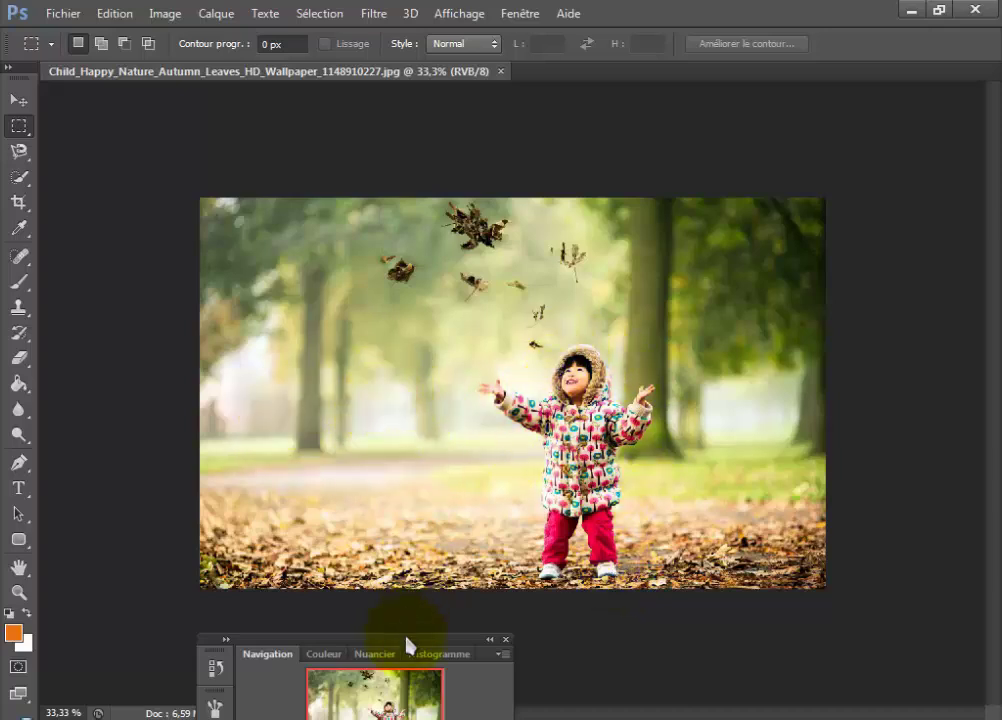
pyautogui.moveTo(408, 645); pyautogui.dragTo(600, 235)
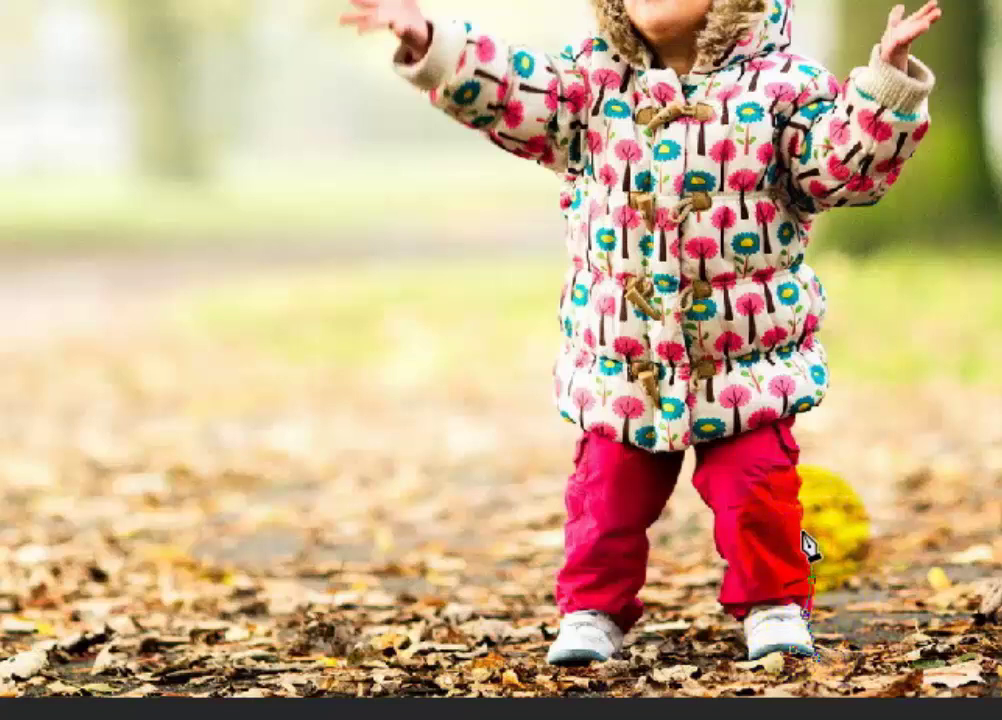
# - Place Pen anchors up the trouser leg and coat edge, closing the path at the shoe
pyautogui.click(808, 533)
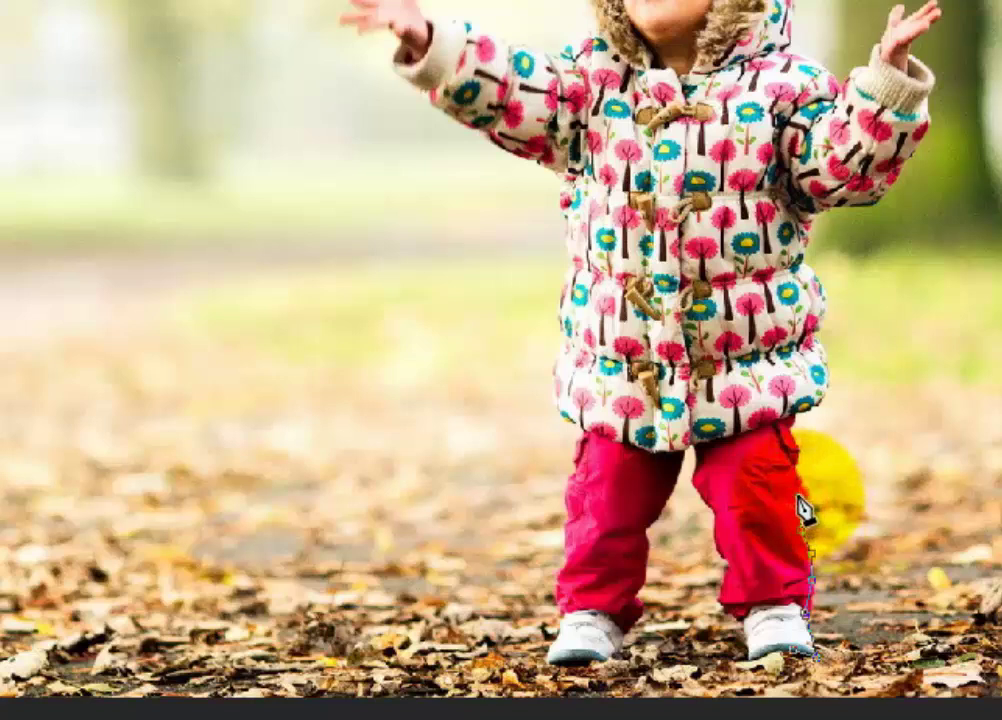
pyautogui.click(806, 497)
pyautogui.click(805, 465)
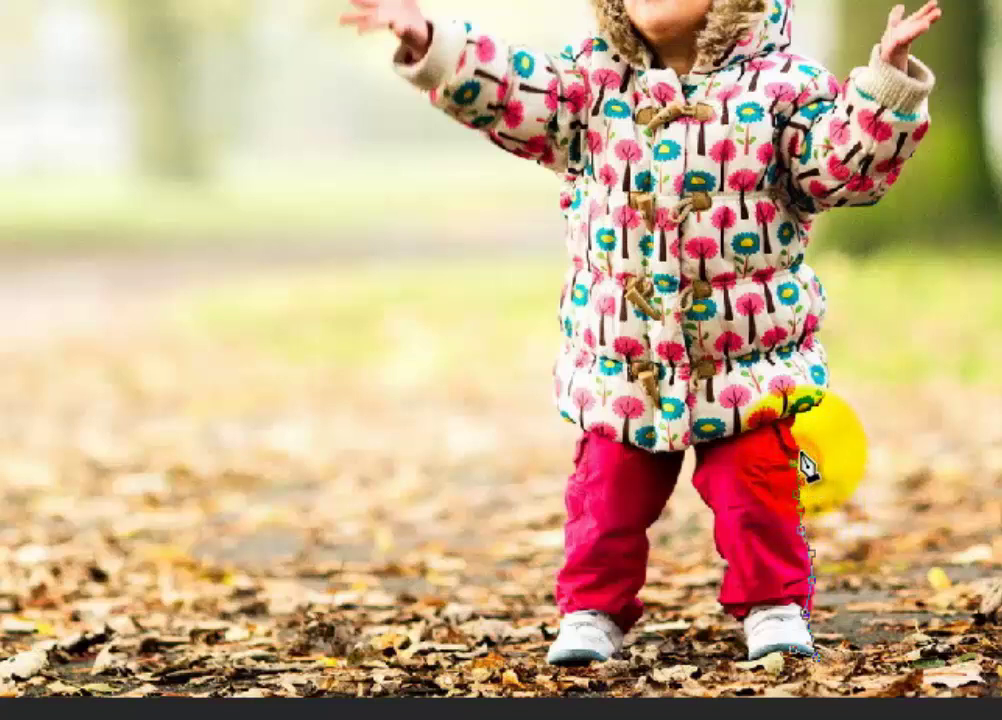
pyautogui.click(801, 447)
pyautogui.click(804, 416)
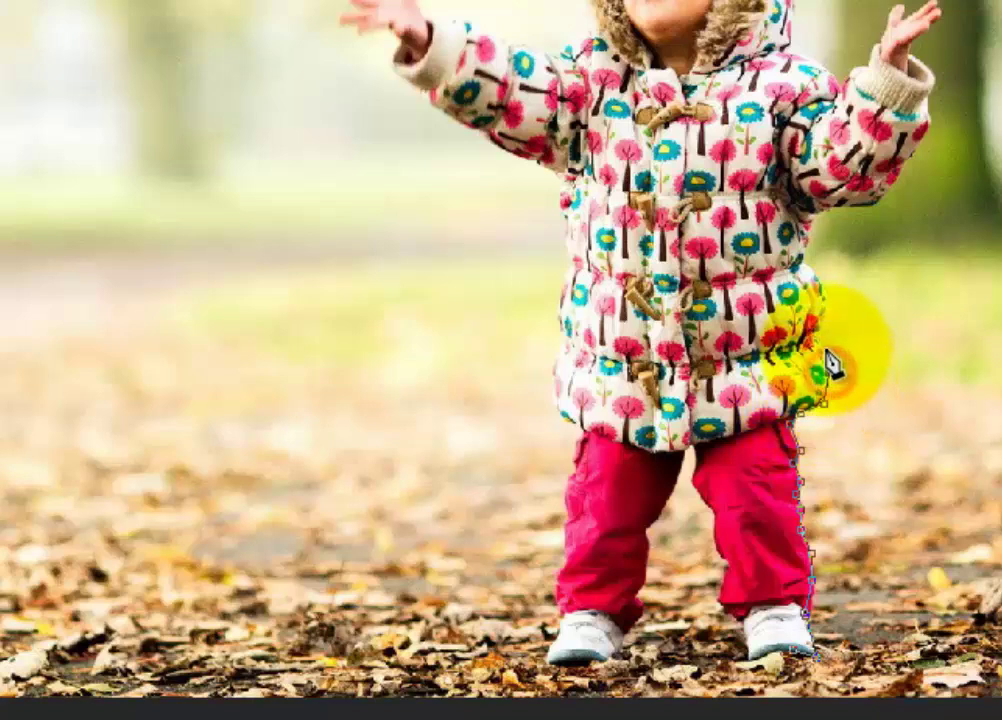
pyautogui.click(824, 380)
pyautogui.click(821, 345)
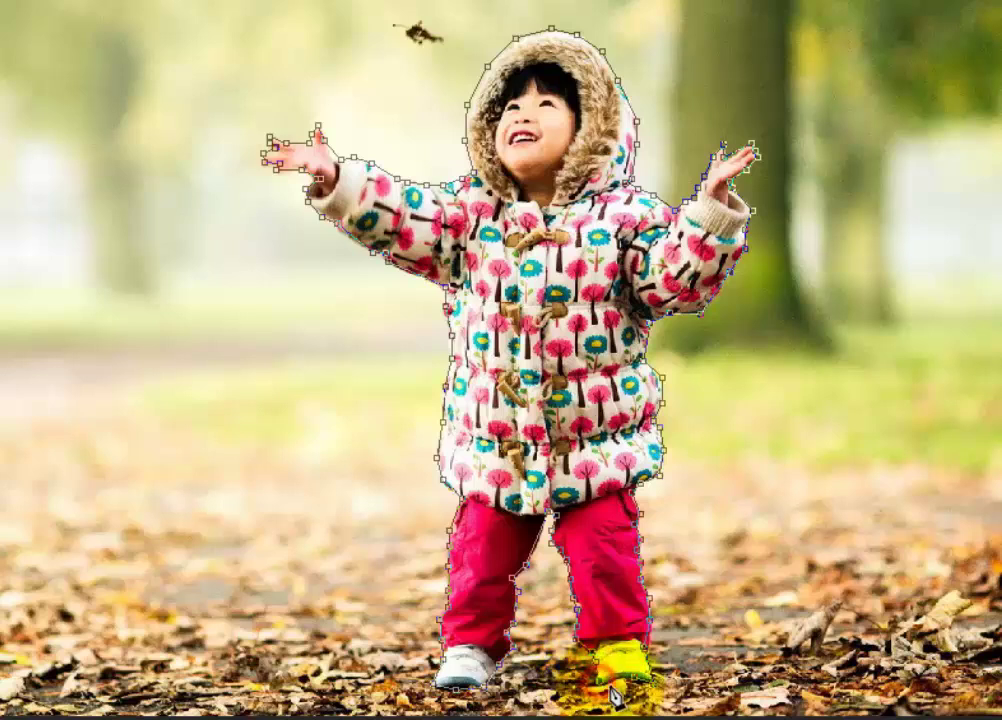
pyautogui.click(637, 689)
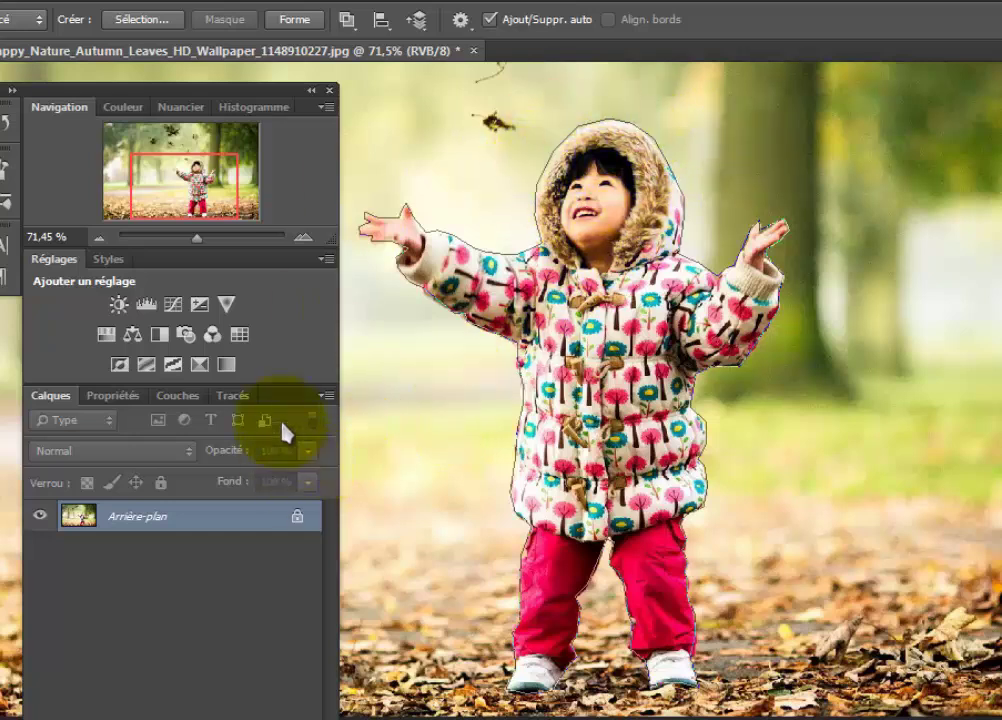
# - Load the child's outline path as a selection from the Tracés panel
pyautogui.click(233, 398)
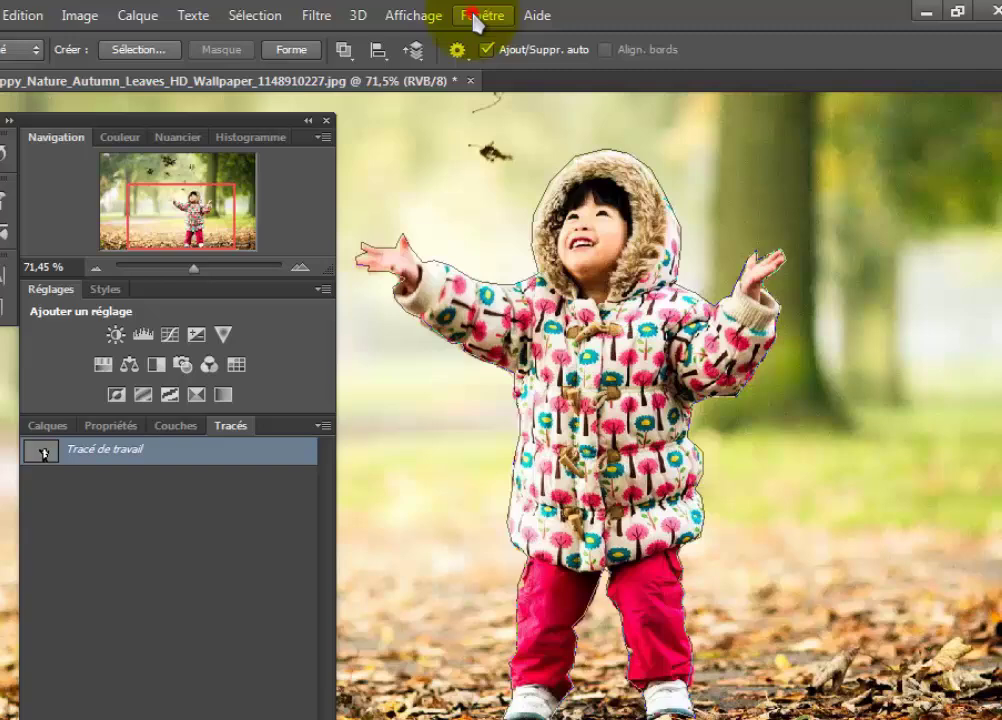
pyautogui.click(480, 16)
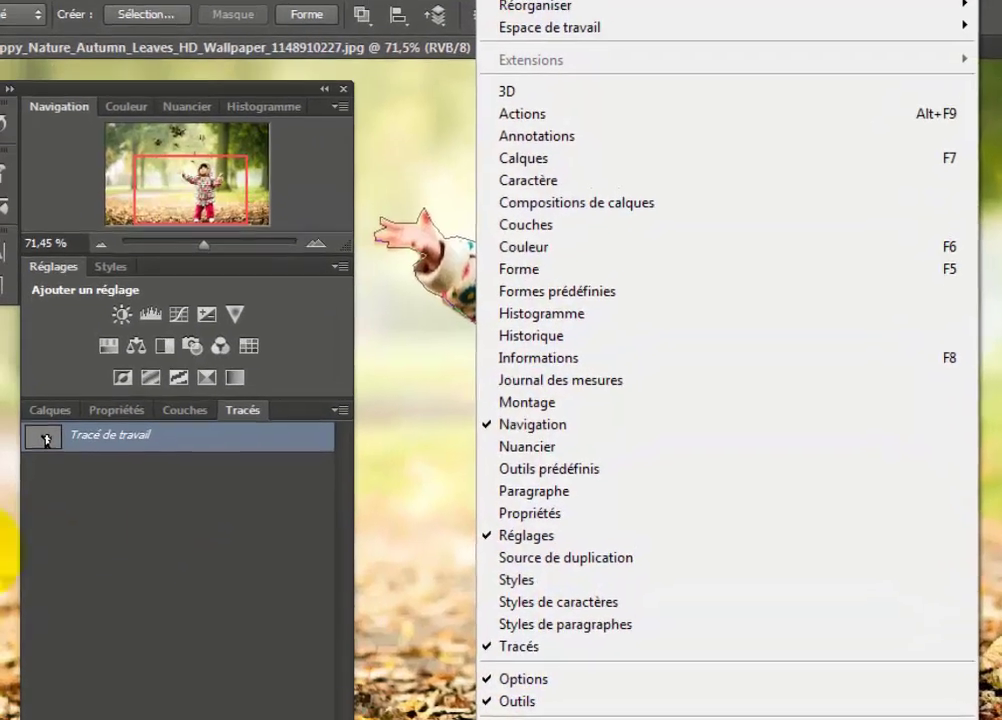
pyautogui.click(87, 507)
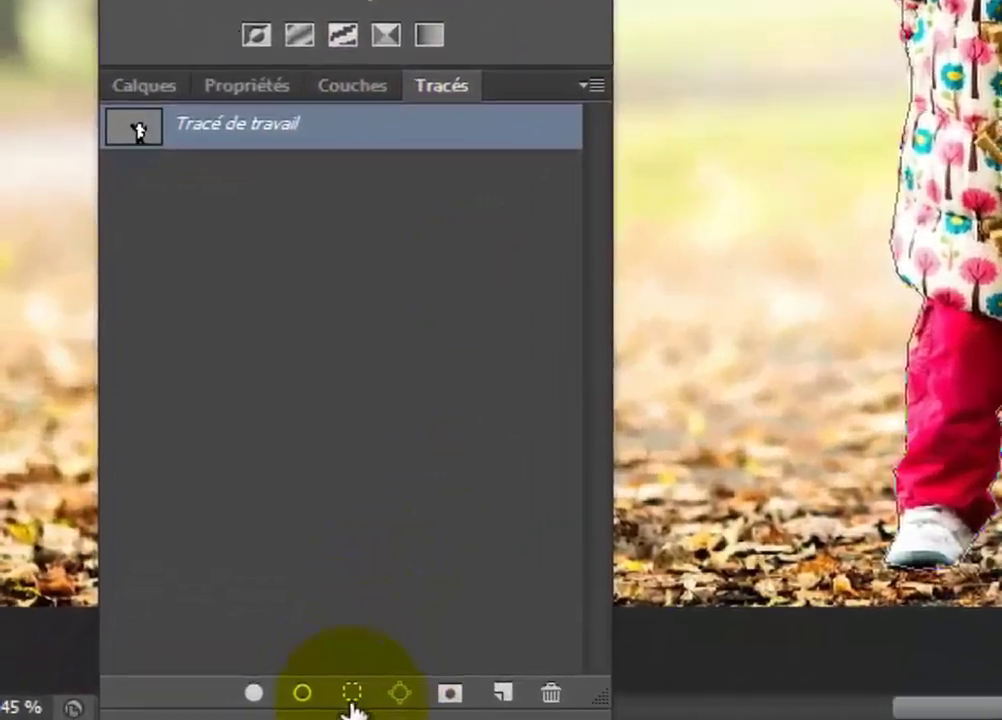
pyautogui.click(351, 695)
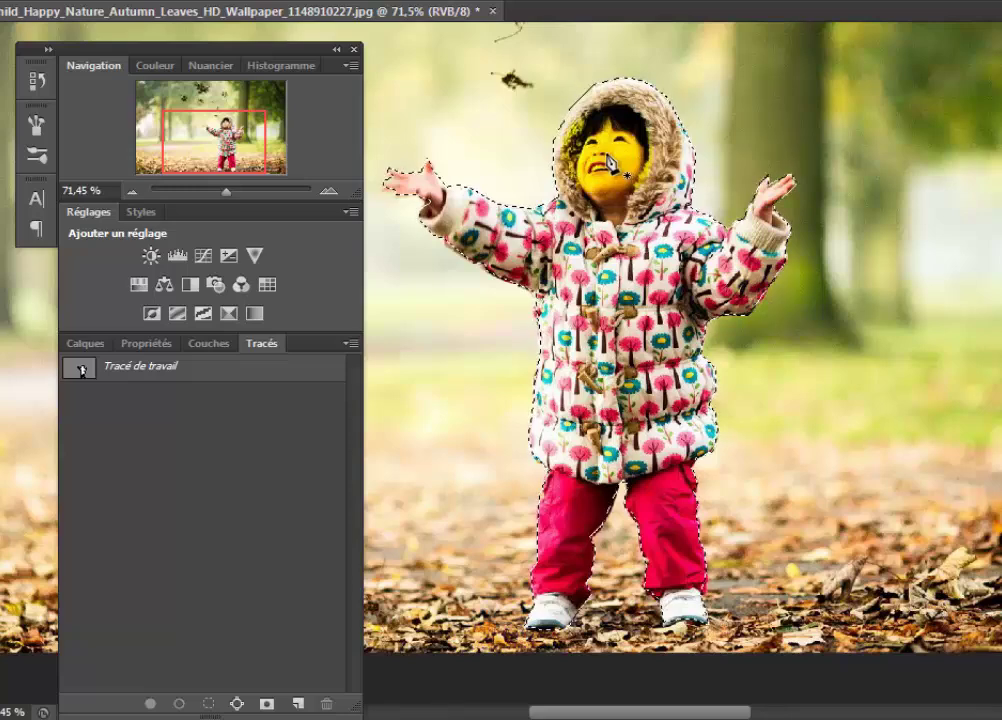
# - Copy the selected child to Calque 1 with Ctrl+J and briefly hide the background to check
pyautogui.click(85, 345)
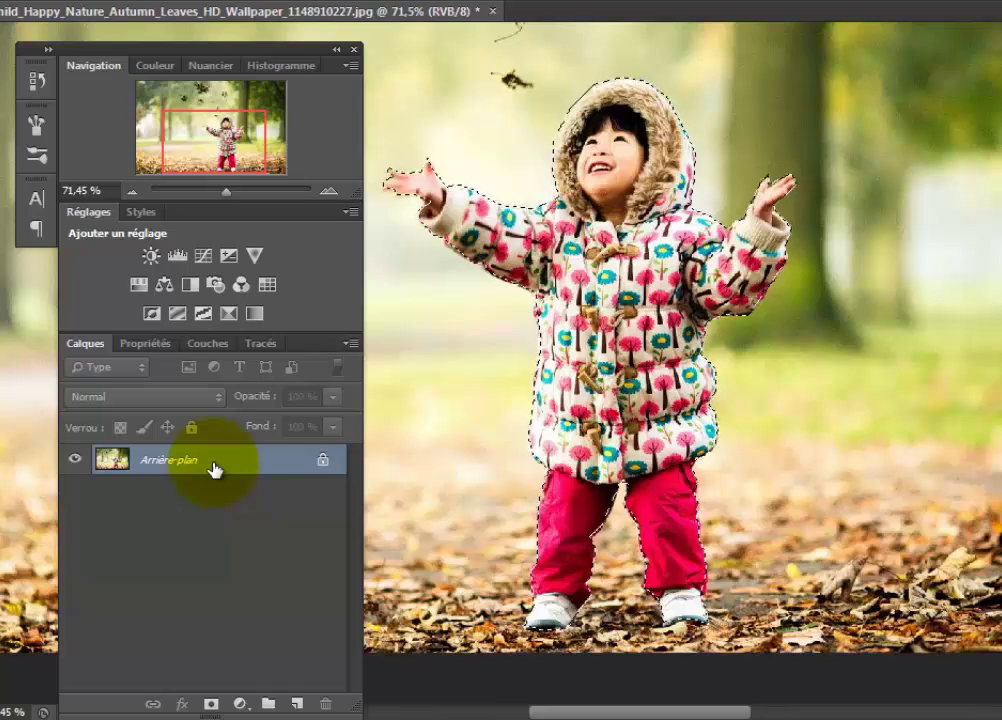
pyautogui.hotkey('ctrl', 'j')
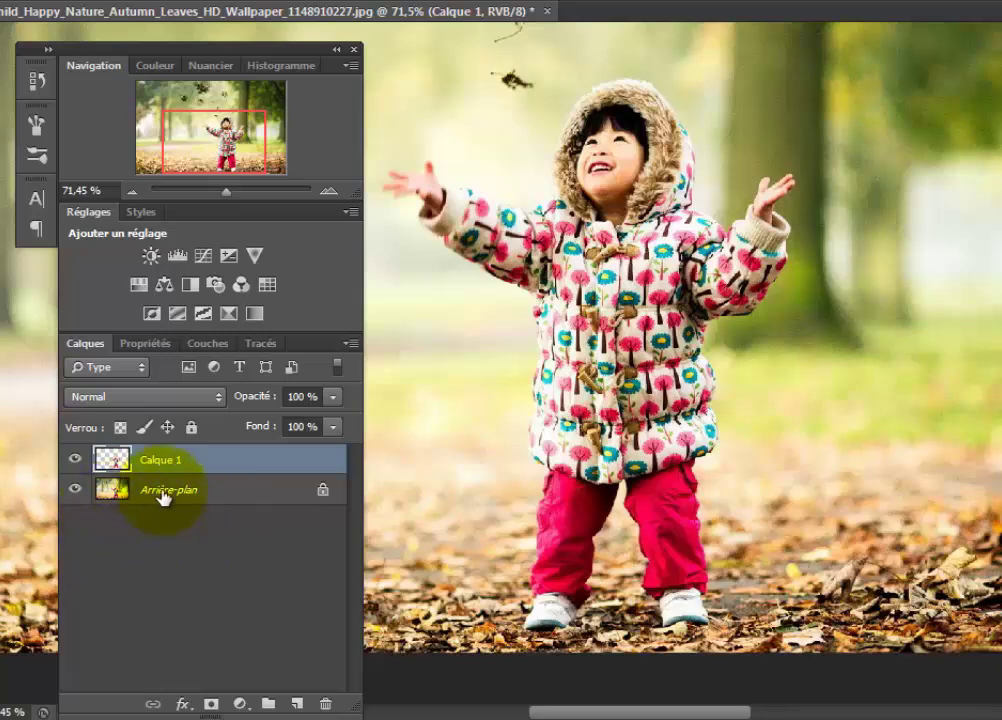
pyautogui.click(75, 492)
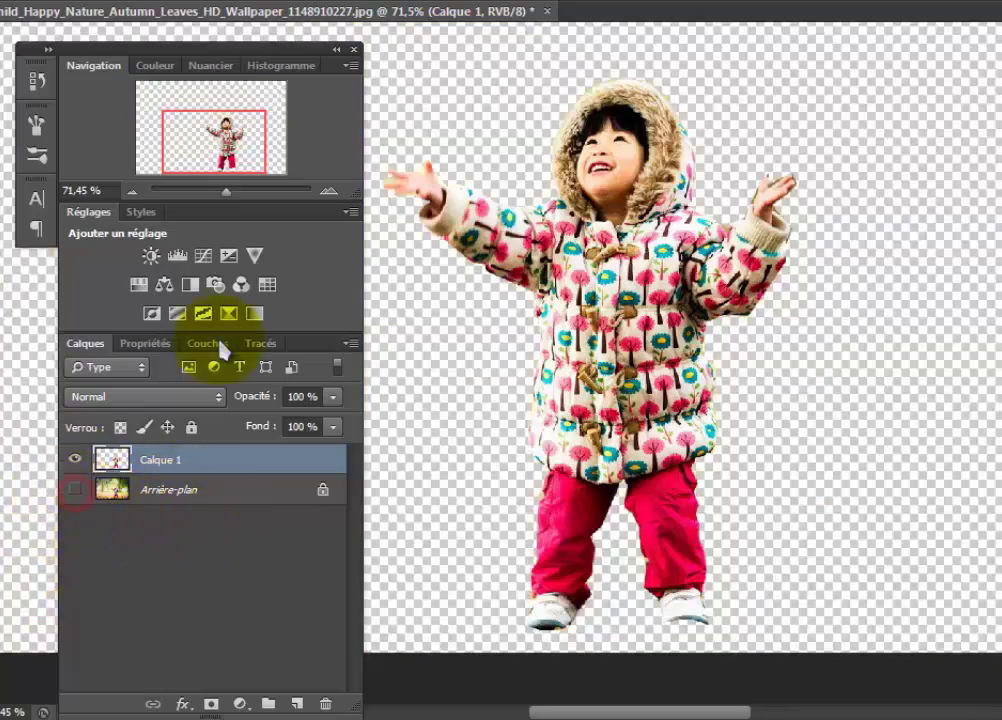
pyautogui.click(75, 489)
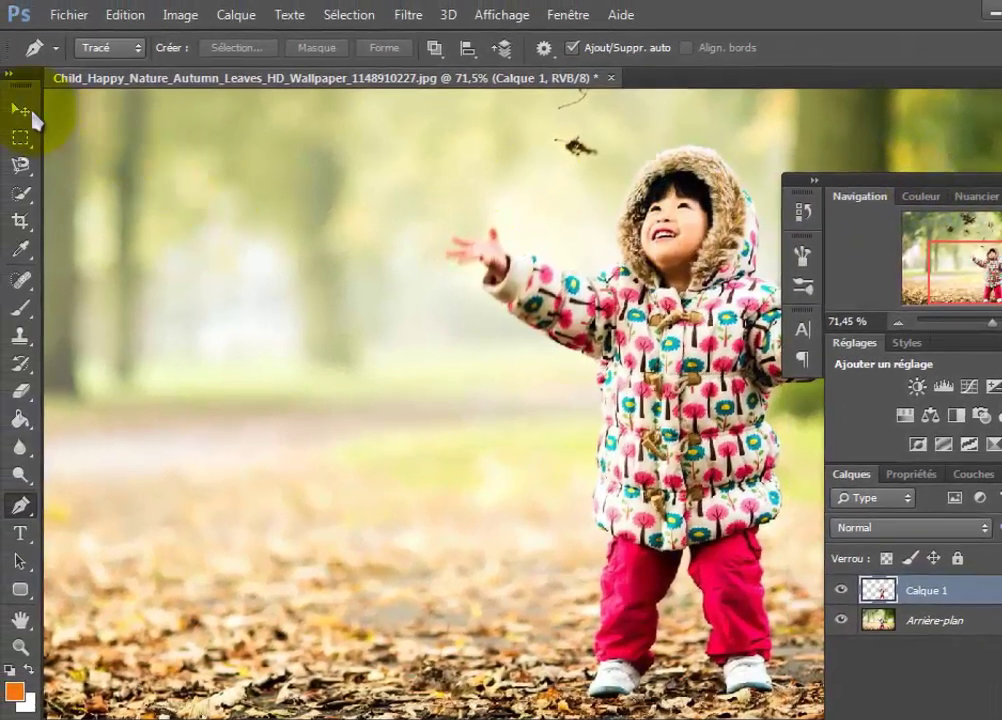
# - Drag the Calque 1 child copy left of the original, zooming out to see the whole photo
pyautogui.click(26, 108)
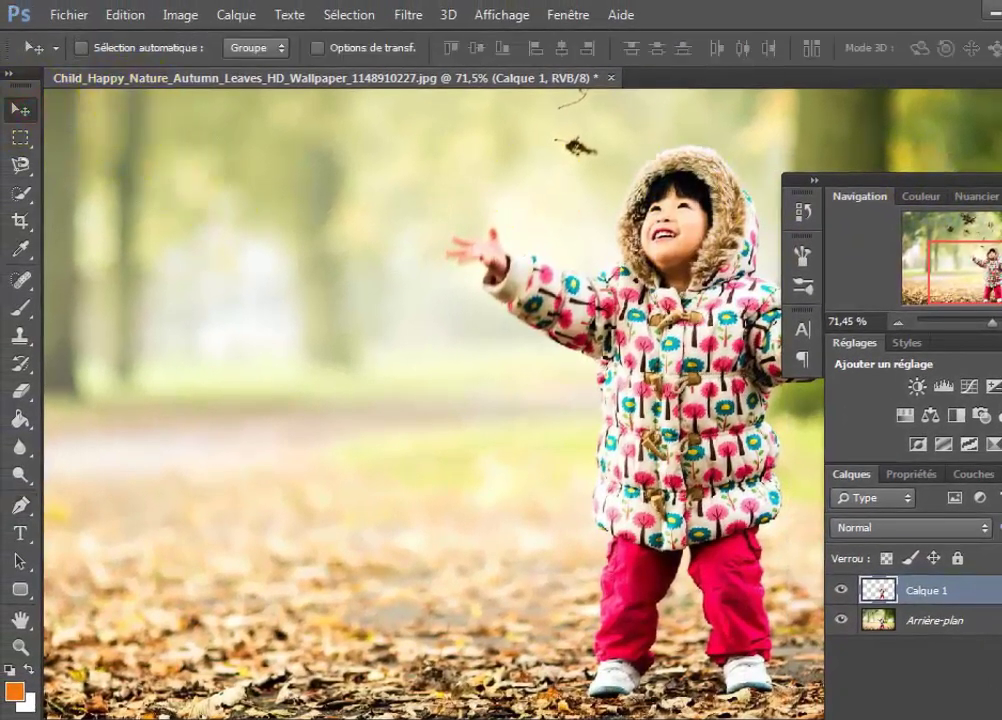
pyautogui.moveTo(997, 183); pyautogui.dragTo(922, 640)
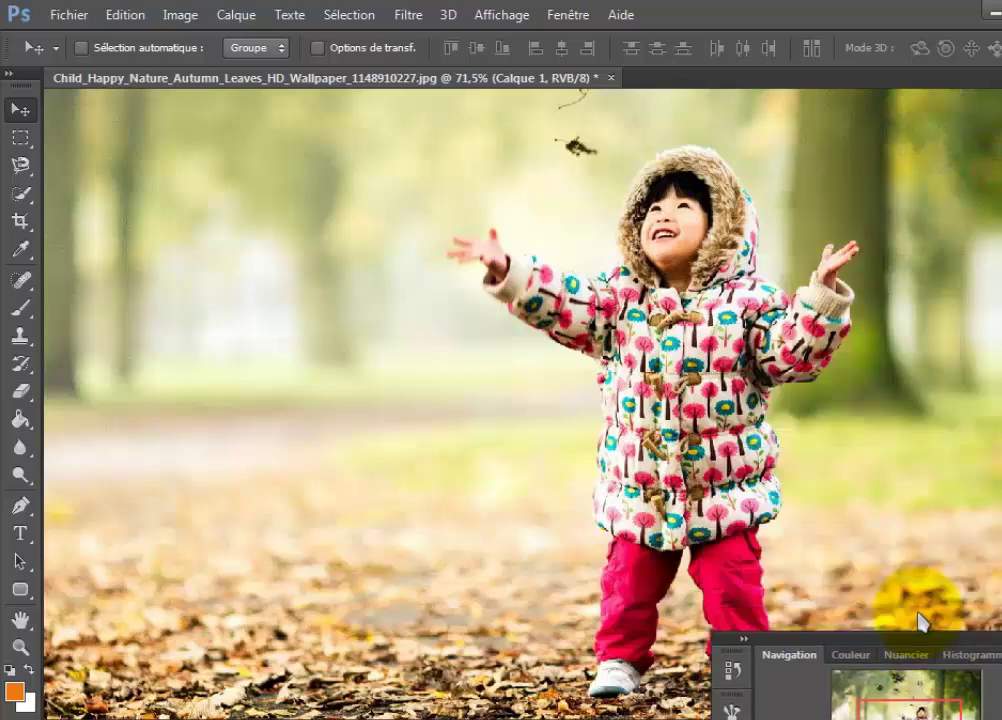
pyautogui.moveTo(686, 395); pyautogui.dragTo(295, 397)
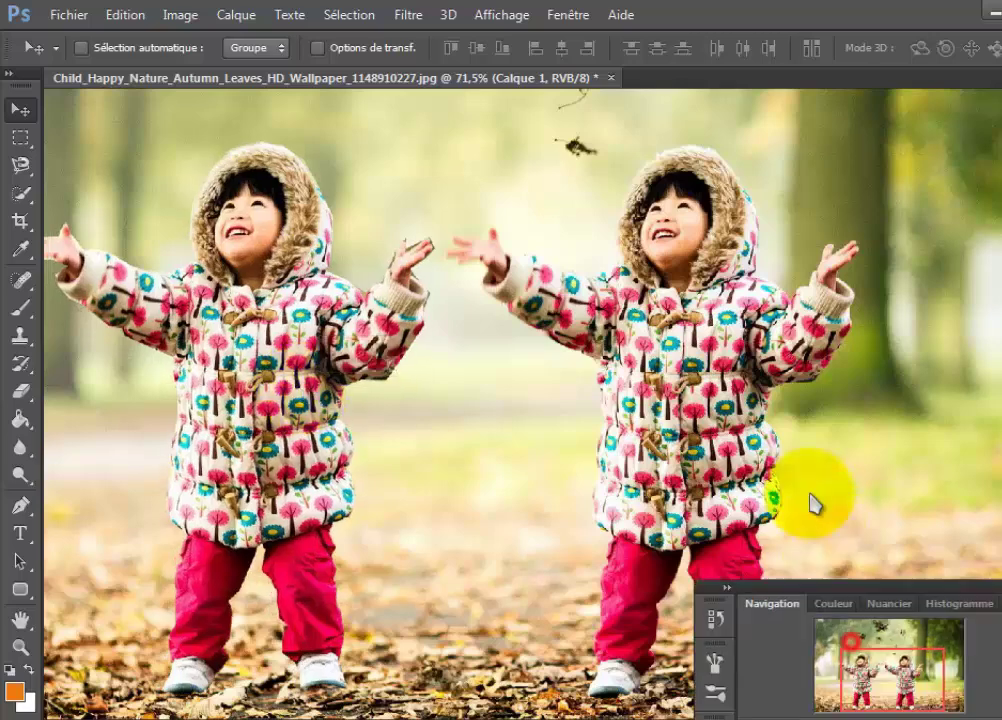
pyautogui.moveTo(852, 655); pyautogui.dragTo(387, 272)
pyautogui.click(772, 375)
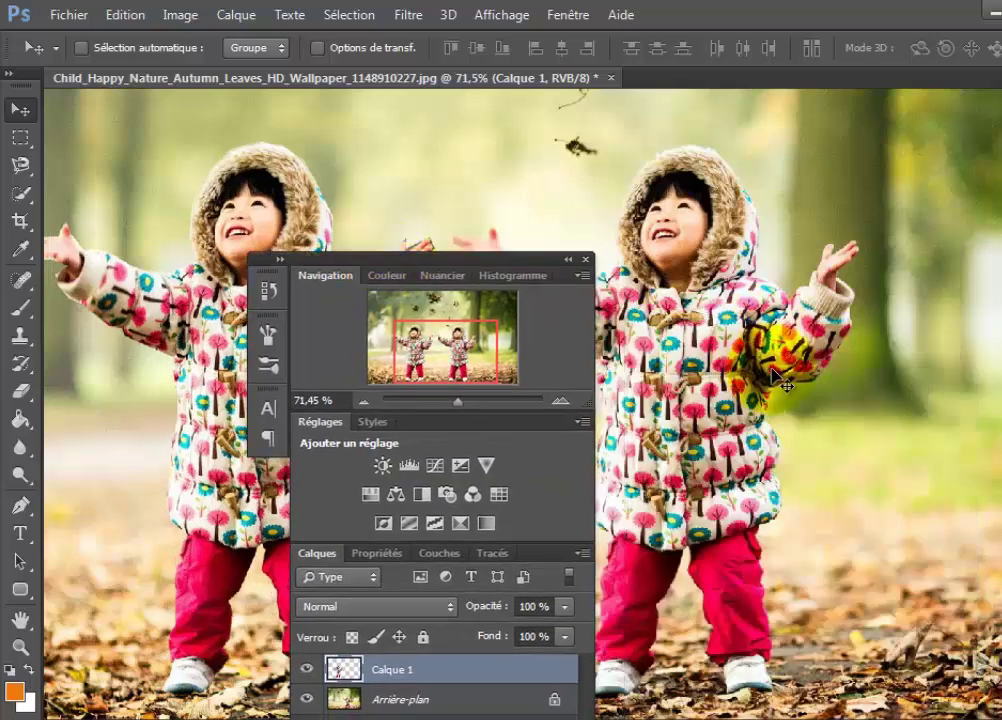
pyautogui.moveTo(772, 375); pyautogui.dragTo(520, 278)
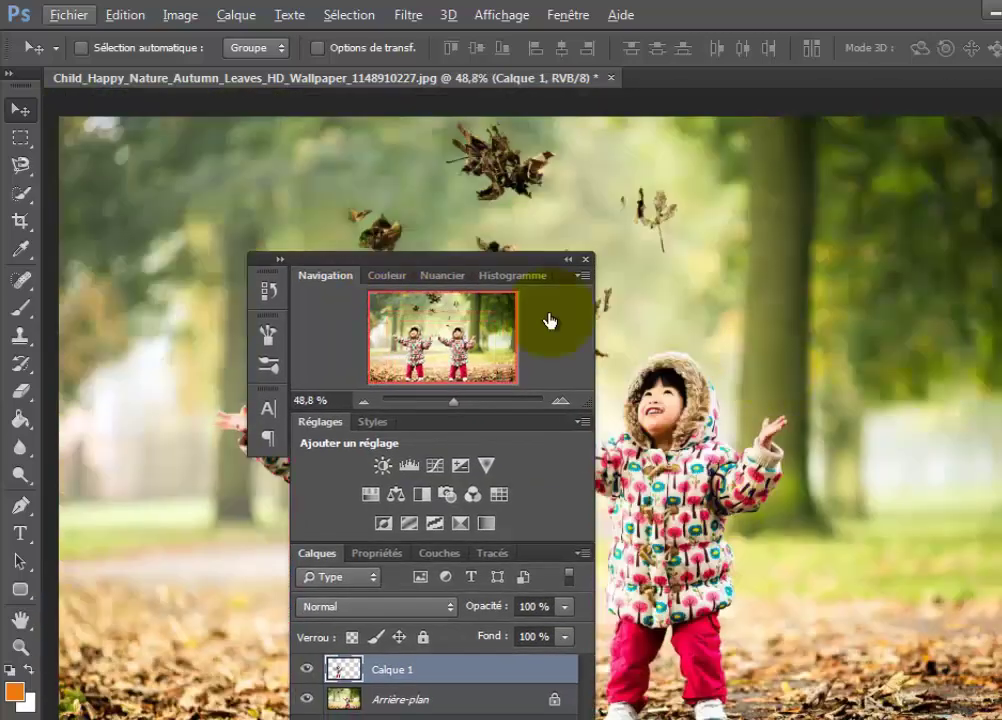
pyautogui.hotkey('shift', 'Tab')
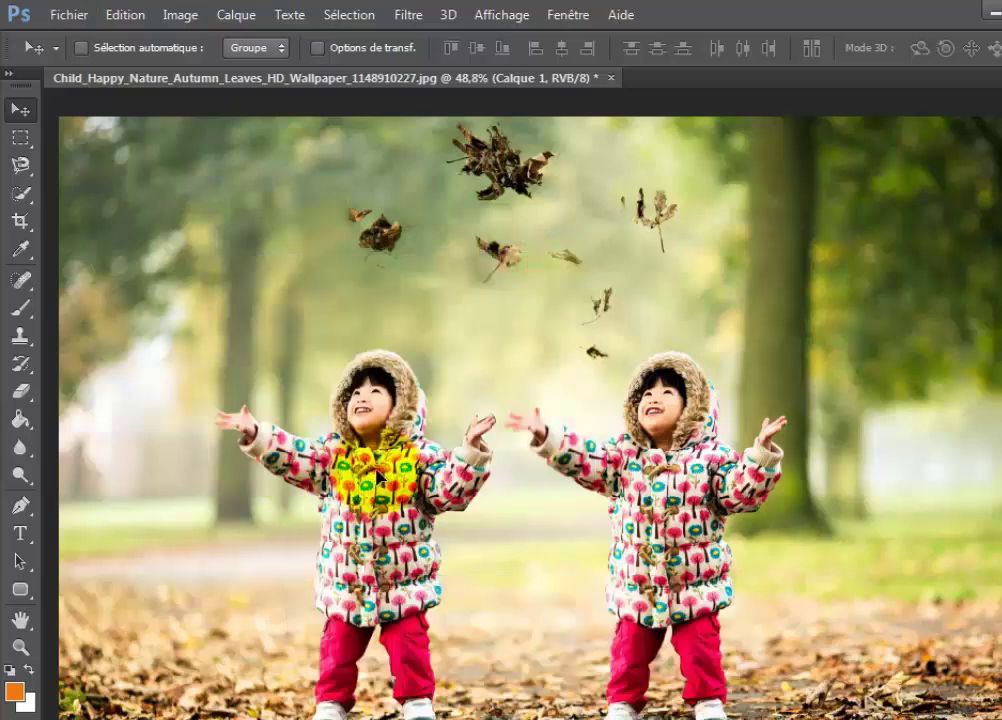
pyautogui.moveTo(380, 470)
pyautogui.mouseDown()
pyautogui.moveTo(200, 476)
pyautogui.moveTo(217, 463)
pyautogui.moveTo(221, 481)
pyautogui.moveTo(221, 469)
pyautogui.mouseUp()
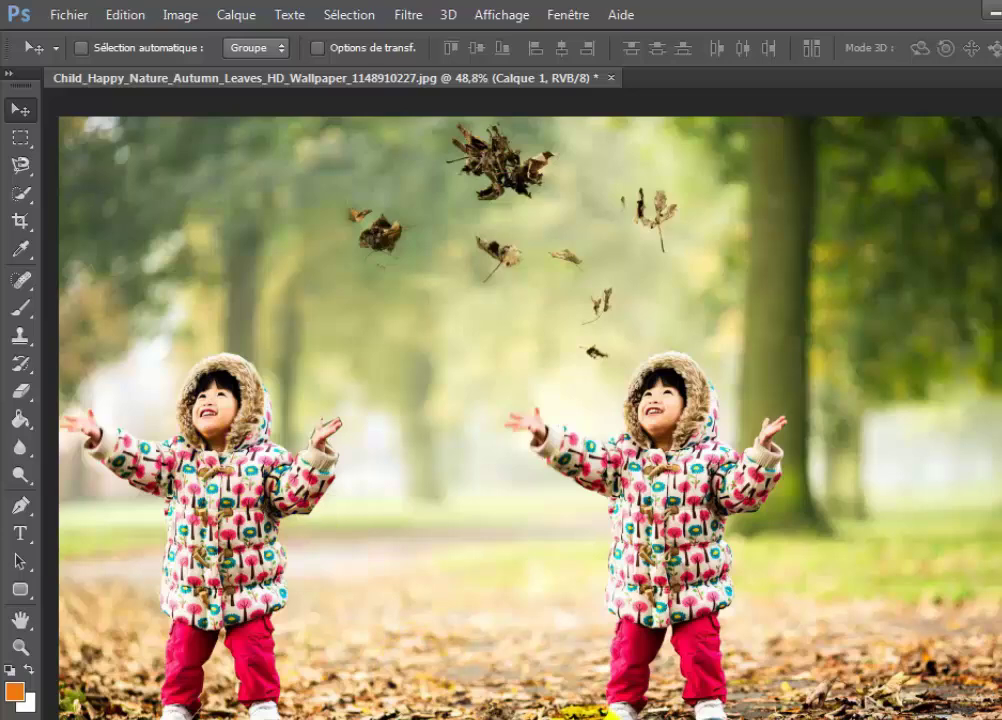
# - Rename the Calque 1 layer to 'Fille'
pyautogui.hotkey('shift', 'Tab')
pyautogui.moveTo(696, 350)
pyautogui.mouseDown()
pyautogui.moveTo(720, 161)
pyautogui.moveTo(857, 171)
pyautogui.mouseUp()
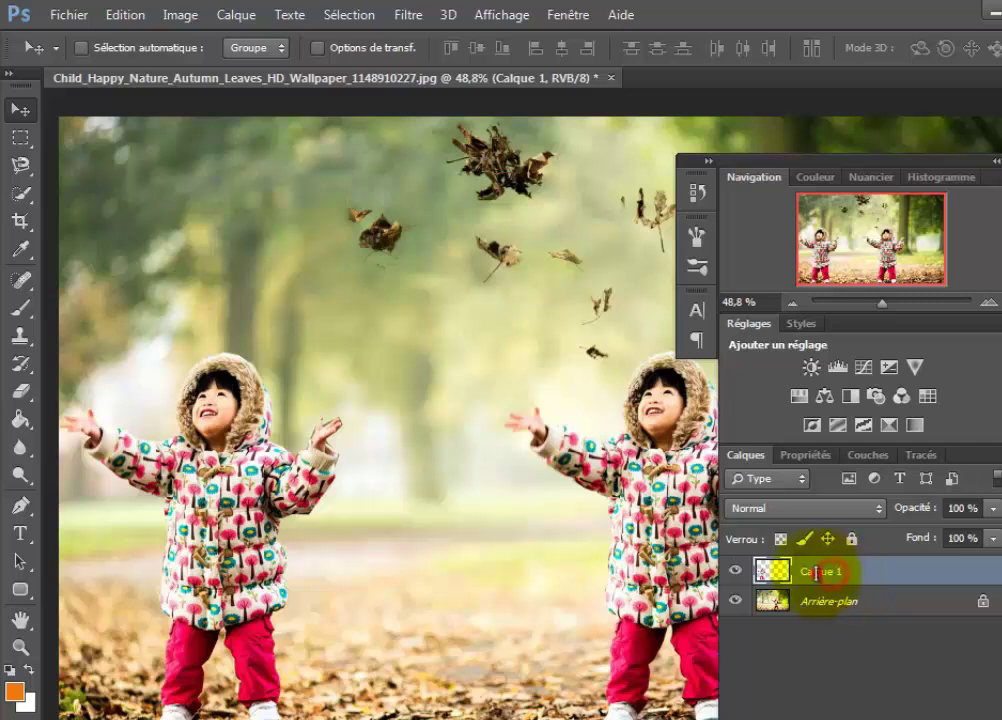
pyautogui.write('Fille')
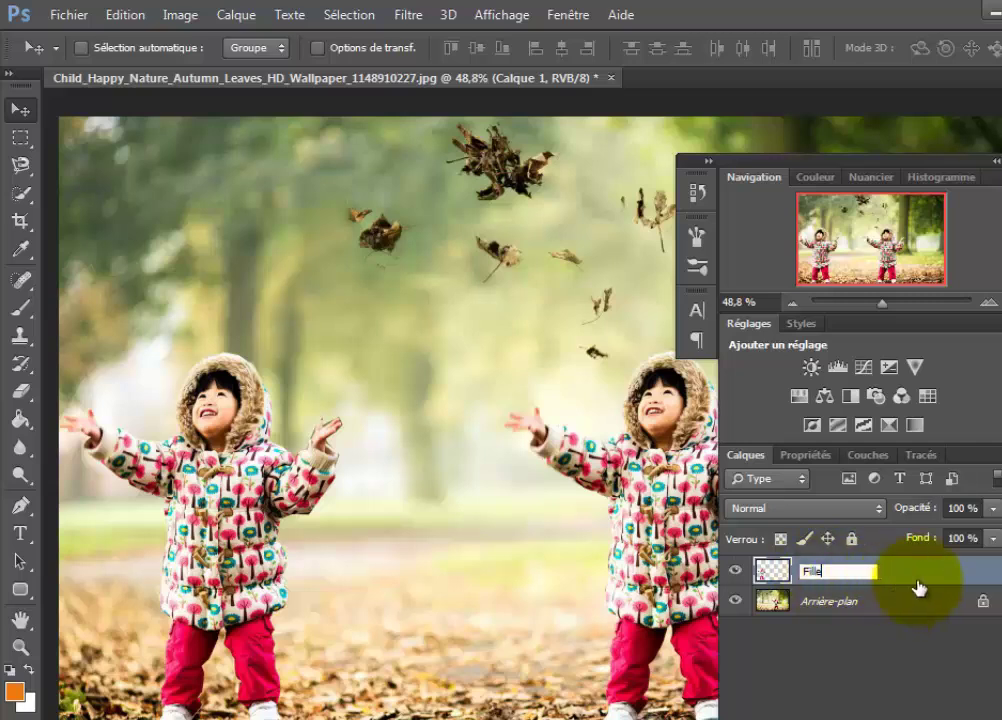
pyautogui.click(917, 580)
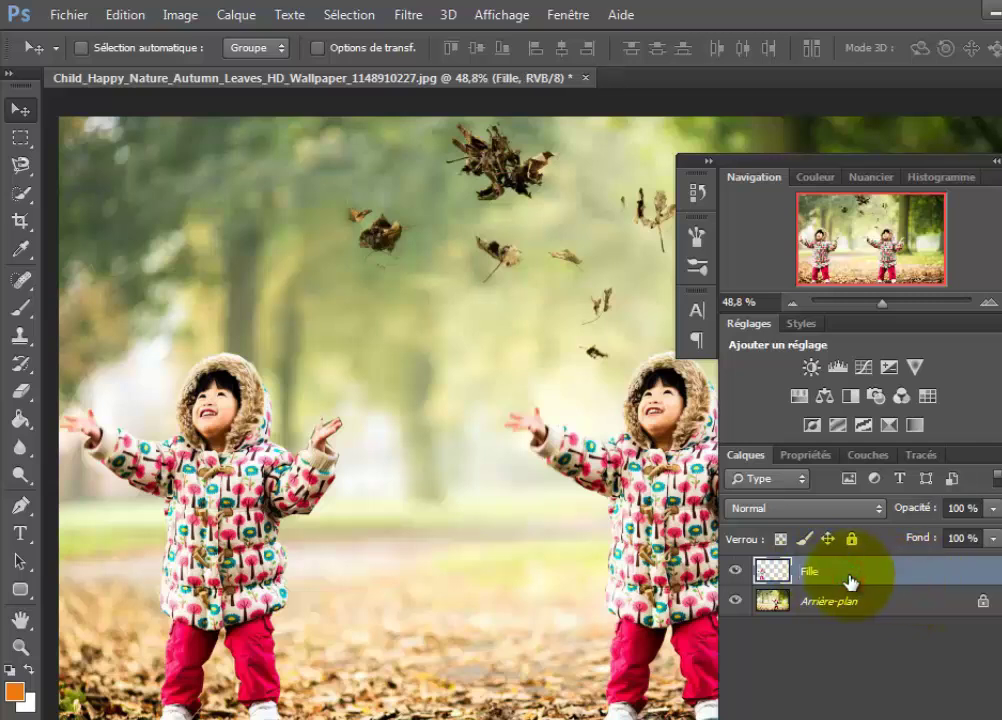
# - Duplicate the Fille layer and name the copy 'Fille 2'
pyautogui.hotkey('ctrl', 'j')
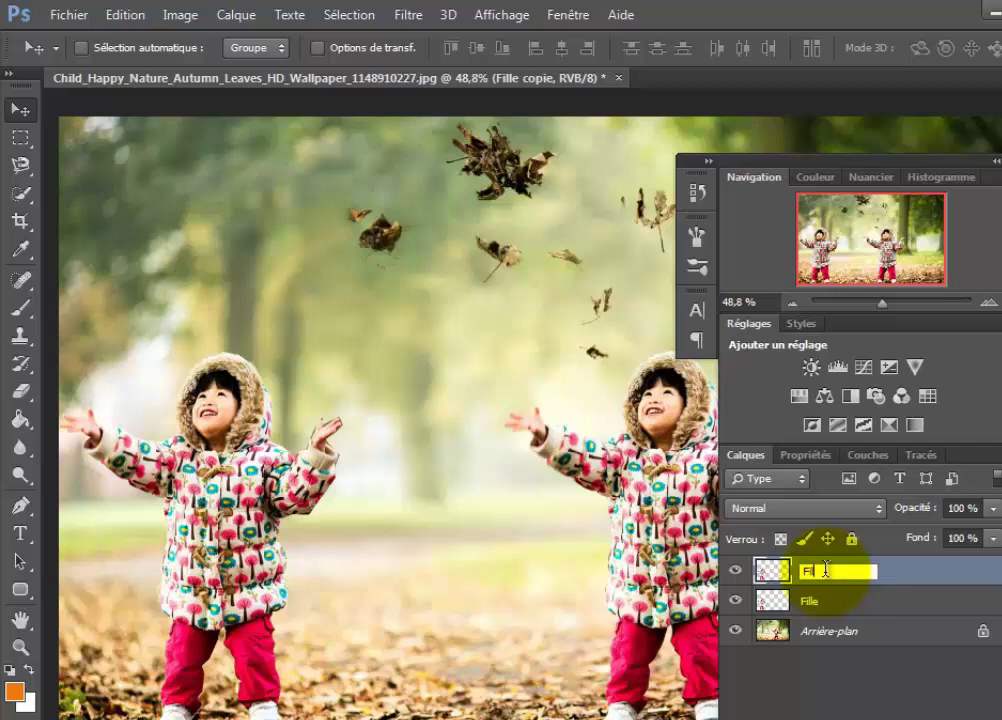
pyautogui.write('le 2')
pyautogui.click(895, 580)
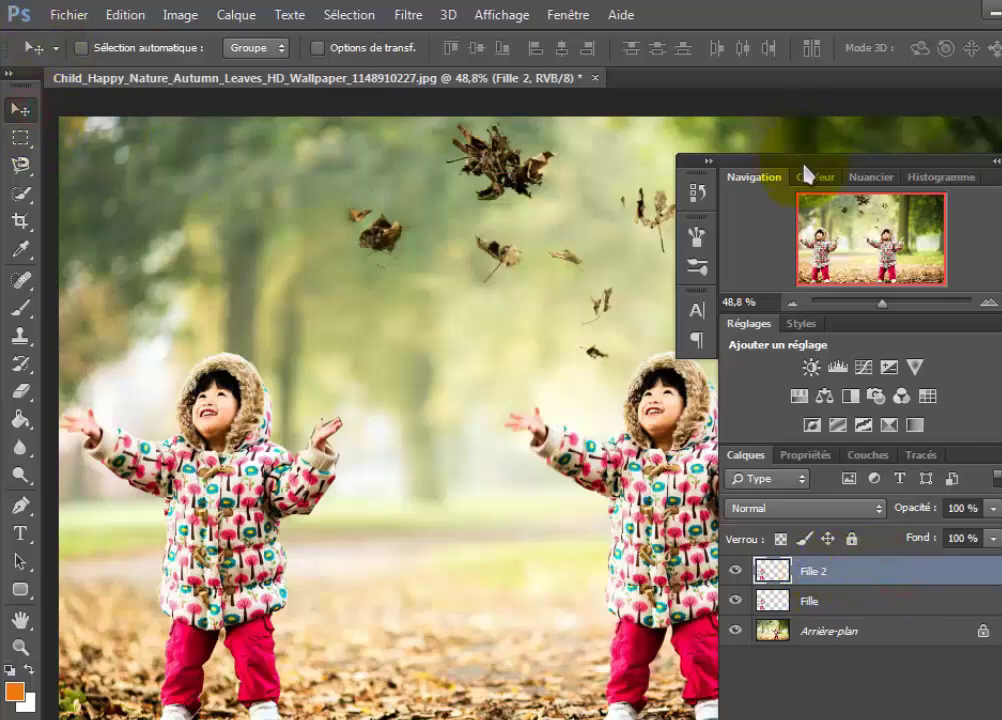
# - Drag the Fille 2 girl to the right side of the park photo
pyautogui.moveTo(806, 172); pyautogui.dragTo(799, 654)
pyautogui.moveTo(232, 512)
pyautogui.mouseDown()
pyautogui.moveTo(420, 512)
pyautogui.moveTo(830, 548)
pyautogui.mouseUp()
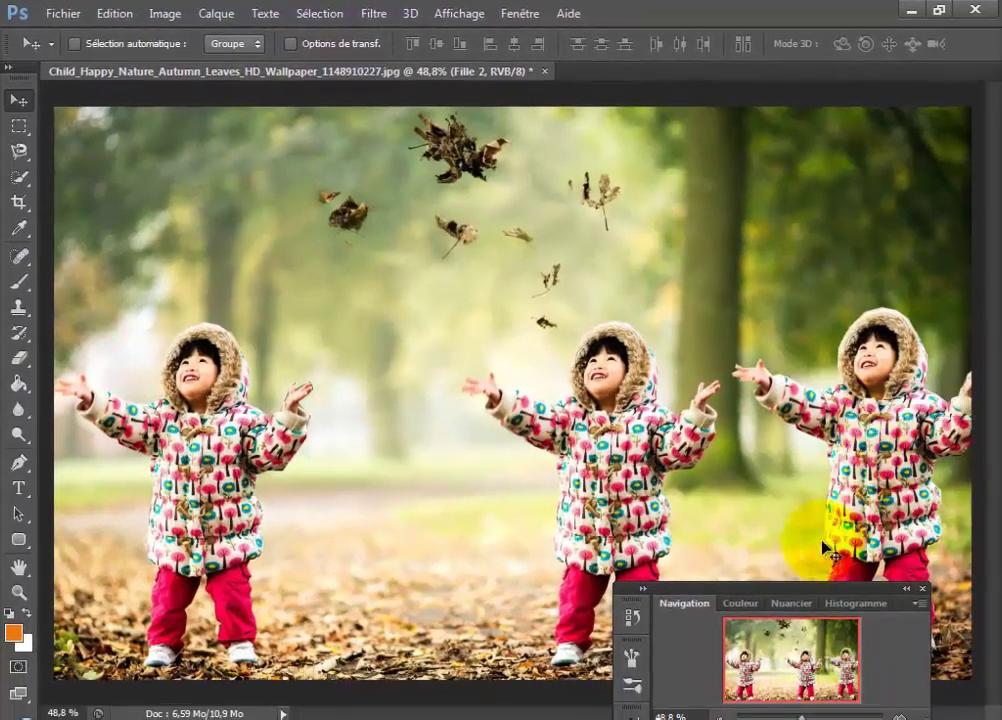
pyautogui.moveTo(813, 598); pyautogui.dragTo(653, 620)
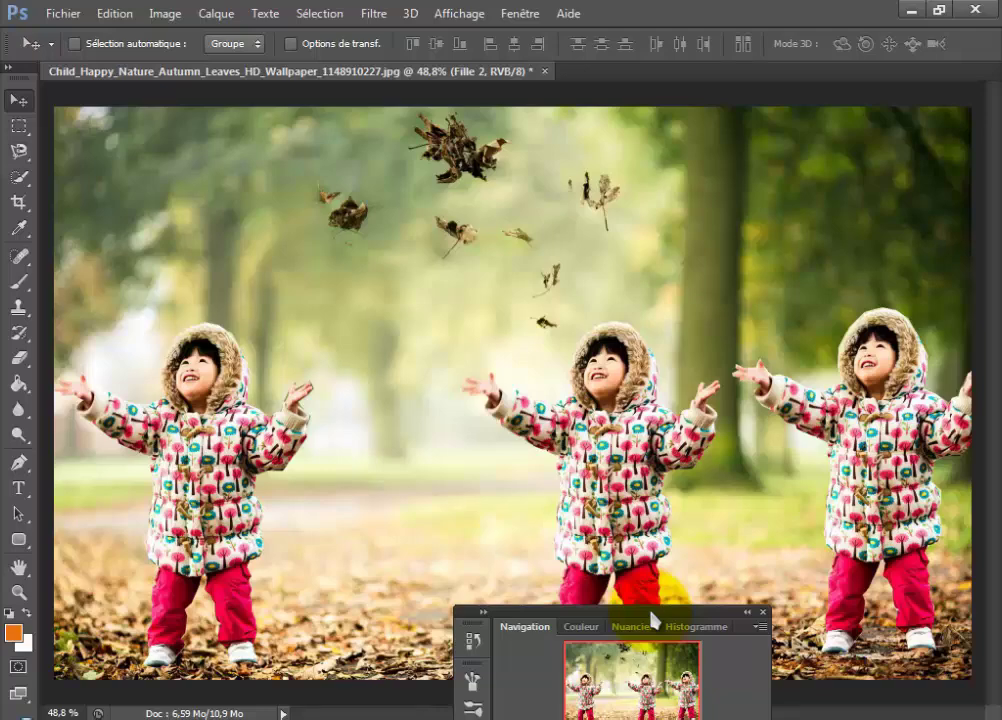
pyautogui.moveTo(653, 620); pyautogui.dragTo(468, 153)
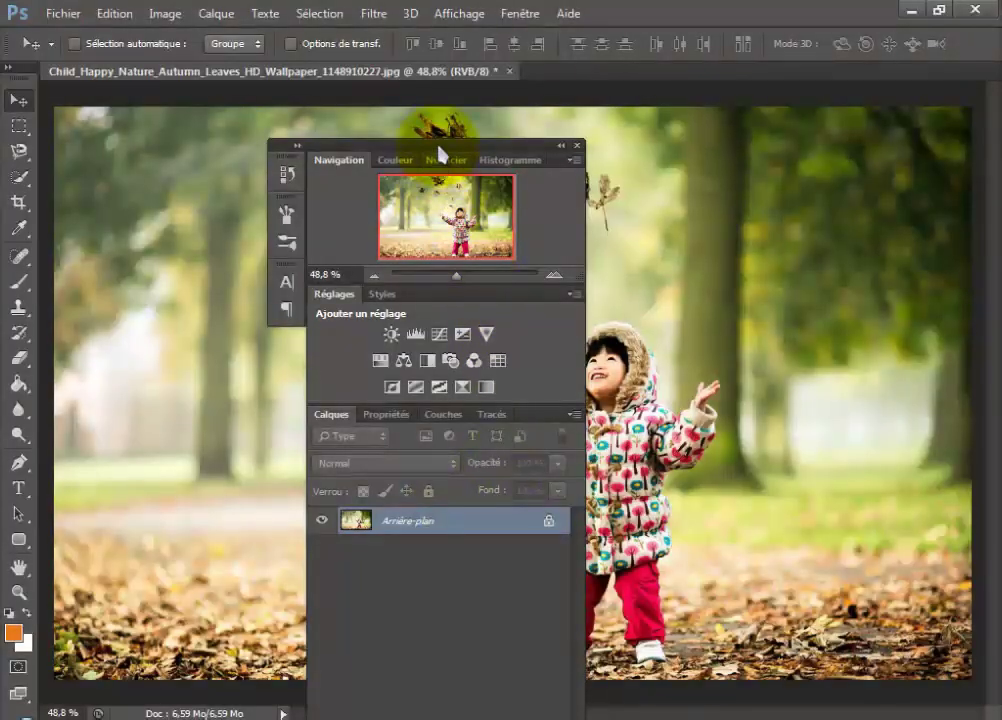
# - Switch to the Magnetic Lasso and zoom in on the girl's trousers
pyautogui.moveTo(441, 153); pyautogui.dragTo(375, 630)
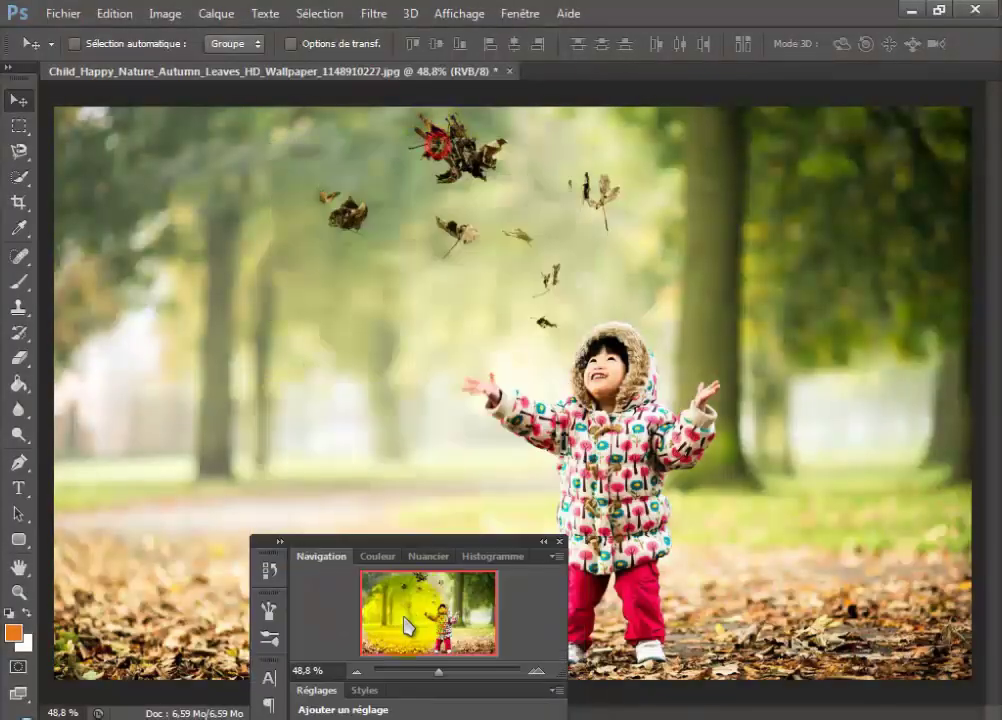
pyautogui.click(17, 152)
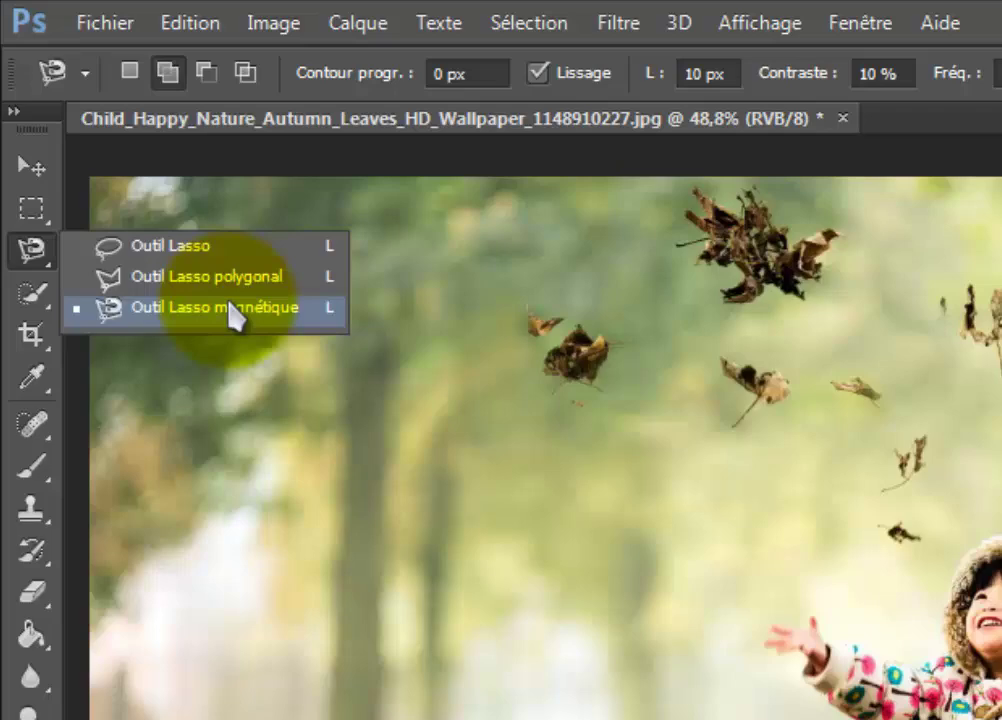
pyautogui.click(232, 313)
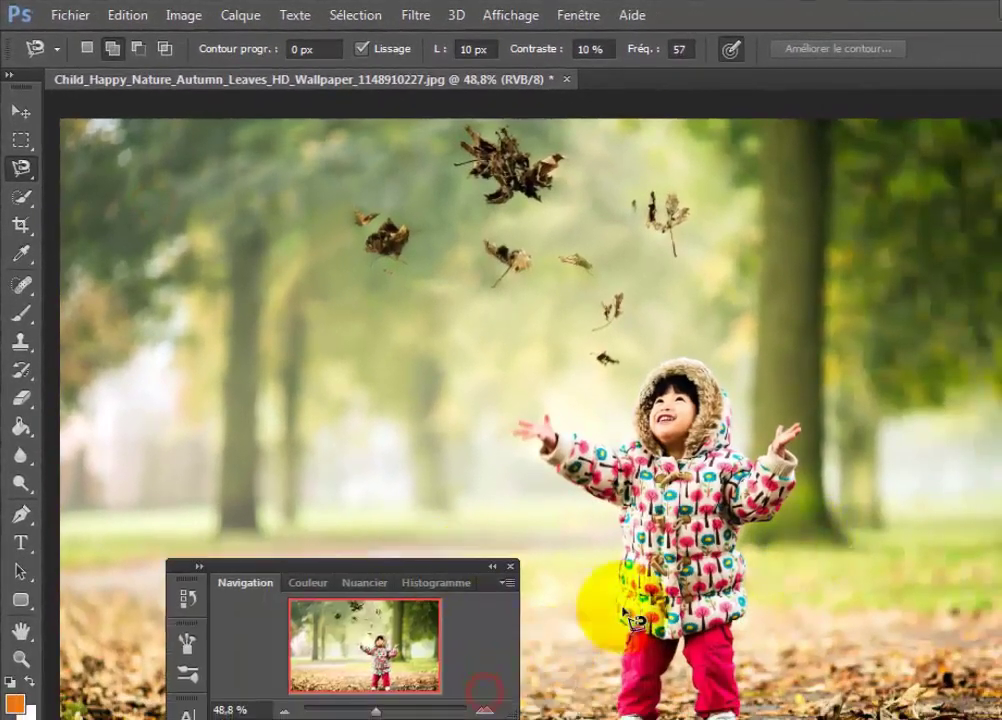
pyautogui.scroll(2, 604, 600)
pyautogui.scroll(3, 660, 600)
pyautogui.scroll(2, 695, 632)
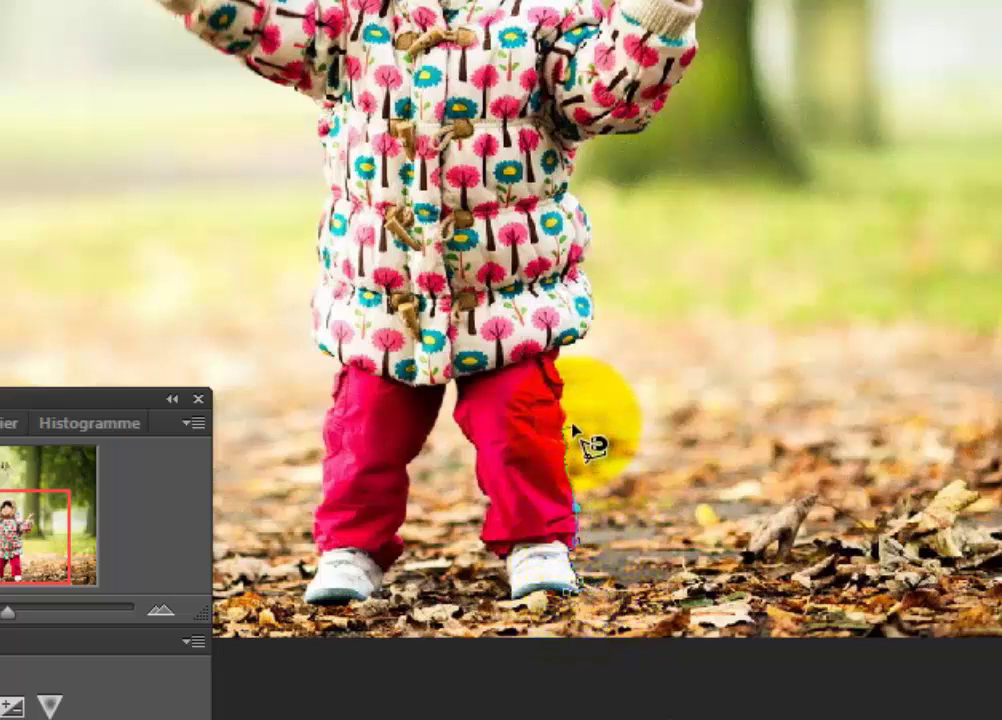
# - Trace the magnetic lasso up the trousers, around sleeve, raised hand and hood, down to the shoes
pyautogui.moveTo(575, 432)
pyautogui.mouseDown()
pyautogui.moveTo(605, 312)
pyautogui.moveTo(590, 178)
pyautogui.moveTo(597, 137)
pyautogui.moveTo(671, 157)
pyautogui.mouseUp()
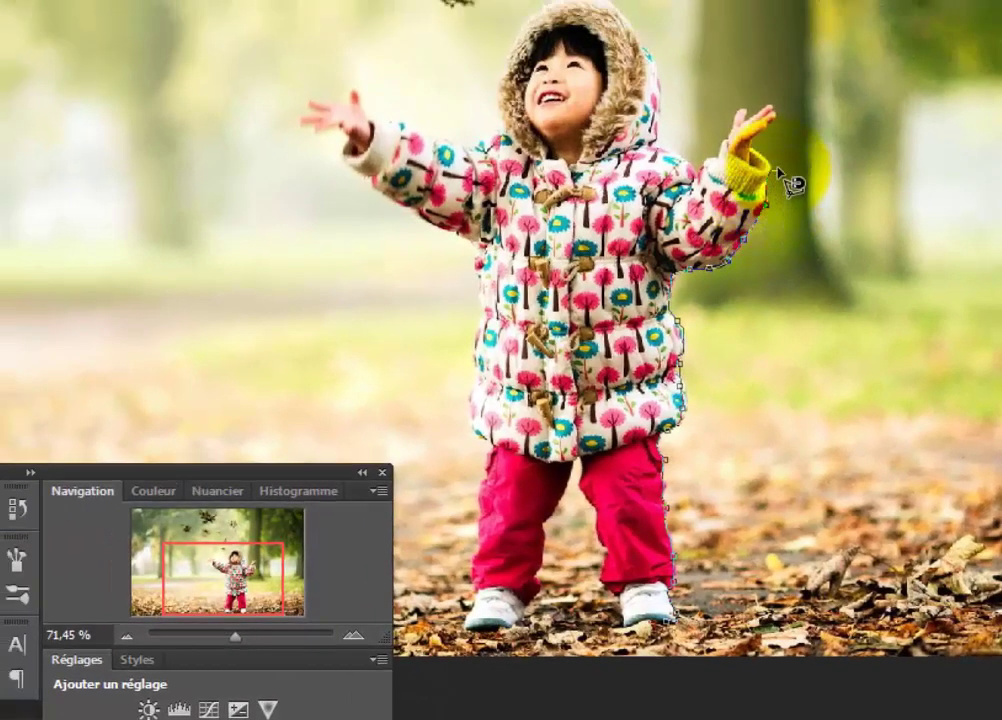
pyautogui.moveTo(777, 172); pyautogui.dragTo(767, 170)
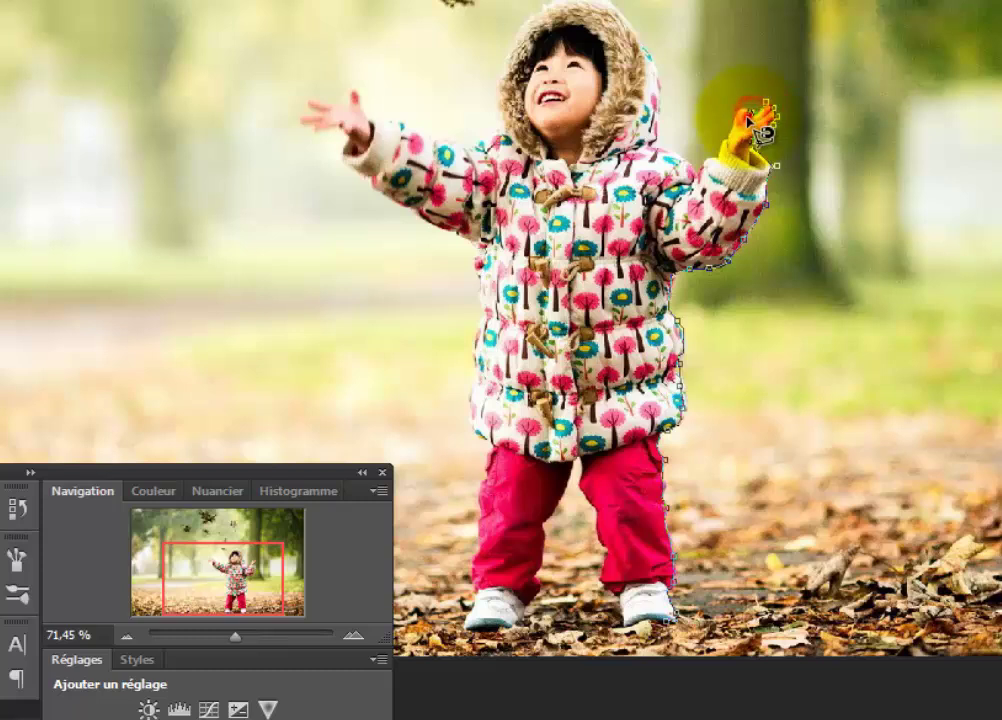
pyautogui.moveTo(748, 118)
pyautogui.mouseDown()
pyautogui.moveTo(754, 108)
pyautogui.moveTo(685, 155)
pyautogui.mouseUp()
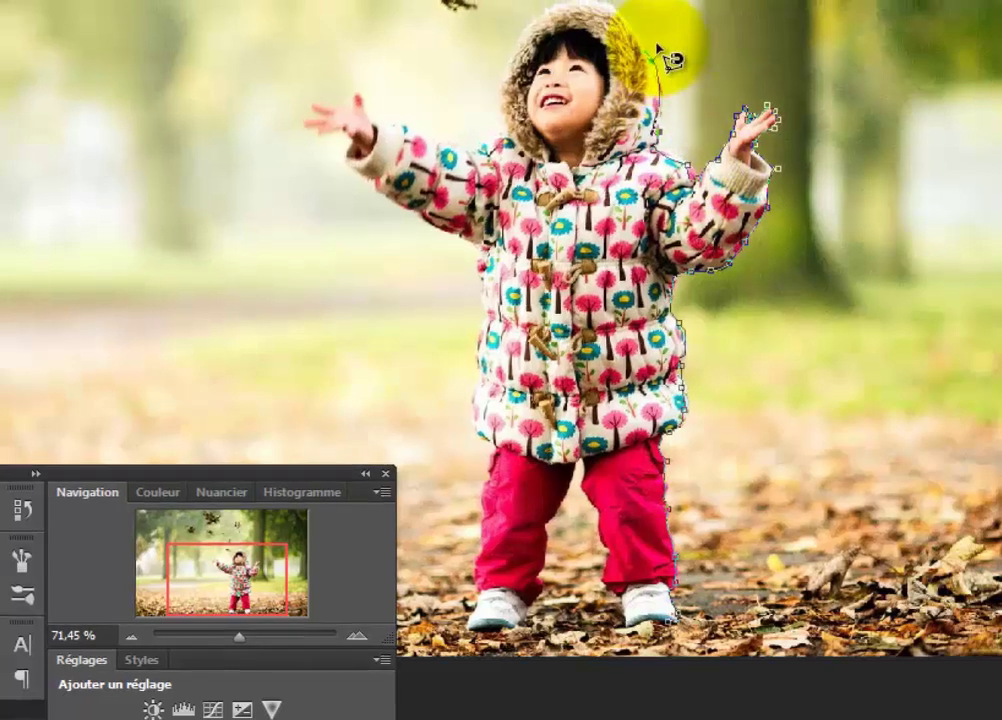
pyautogui.moveTo(636, 10)
pyautogui.mouseDown()
pyautogui.moveTo(528, 32)
pyautogui.moveTo(497, 117)
pyautogui.moveTo(503, 146)
pyautogui.moveTo(488, 168)
pyautogui.moveTo(392, 138)
pyautogui.moveTo(362, 92)
pyautogui.moveTo(356, 108)
pyautogui.moveTo(322, 112)
pyautogui.moveTo(340, 132)
pyautogui.moveTo(328, 143)
pyautogui.moveTo(389, 167)
pyautogui.moveTo(364, 180)
pyautogui.moveTo(347, 172)
pyautogui.moveTo(387, 208)
pyautogui.moveTo(360, 180)
pyautogui.moveTo(369, 197)
pyautogui.moveTo(445, 222)
pyautogui.moveTo(463, 248)
pyautogui.moveTo(497, 265)
pyautogui.moveTo(504, 284)
pyautogui.moveTo(487, 414)
pyautogui.moveTo(505, 455)
pyautogui.moveTo(499, 505)
pyautogui.moveTo(482, 530)
pyautogui.moveTo(480, 596)
pyautogui.moveTo(491, 640)
pyautogui.moveTo(535, 652)
pyautogui.moveTo(500, 648)
pyautogui.moveTo(562, 572)
pyautogui.moveTo(600, 447)
pyautogui.moveTo(596, 513)
pyautogui.mouseUp()
pyautogui.moveTo(637, 593)
pyautogui.mouseDown()
pyautogui.moveTo(630, 605)
pyautogui.moveTo(660, 638)
pyautogui.moveTo(692, 636)
pyautogui.moveTo(682, 615)
pyautogui.mouseUp()
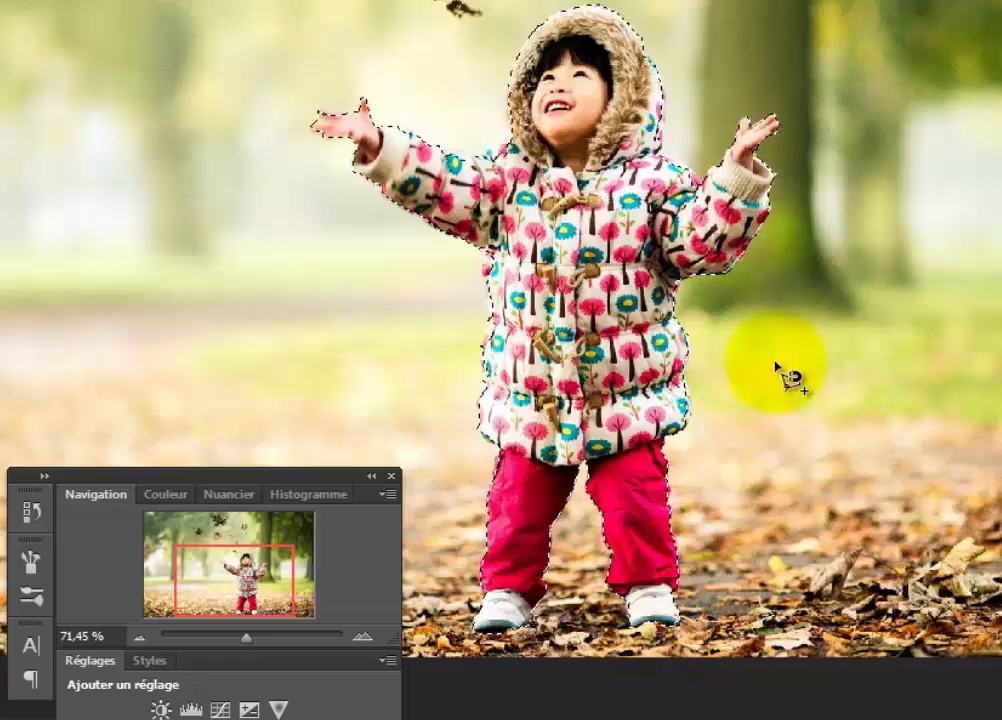
# - Close the lasso, add the raised left hand, and copy the girl to Calque 1
pyautogui.click(303, 155)
pyautogui.moveTo(318, 170); pyautogui.dragTo(302, 150)
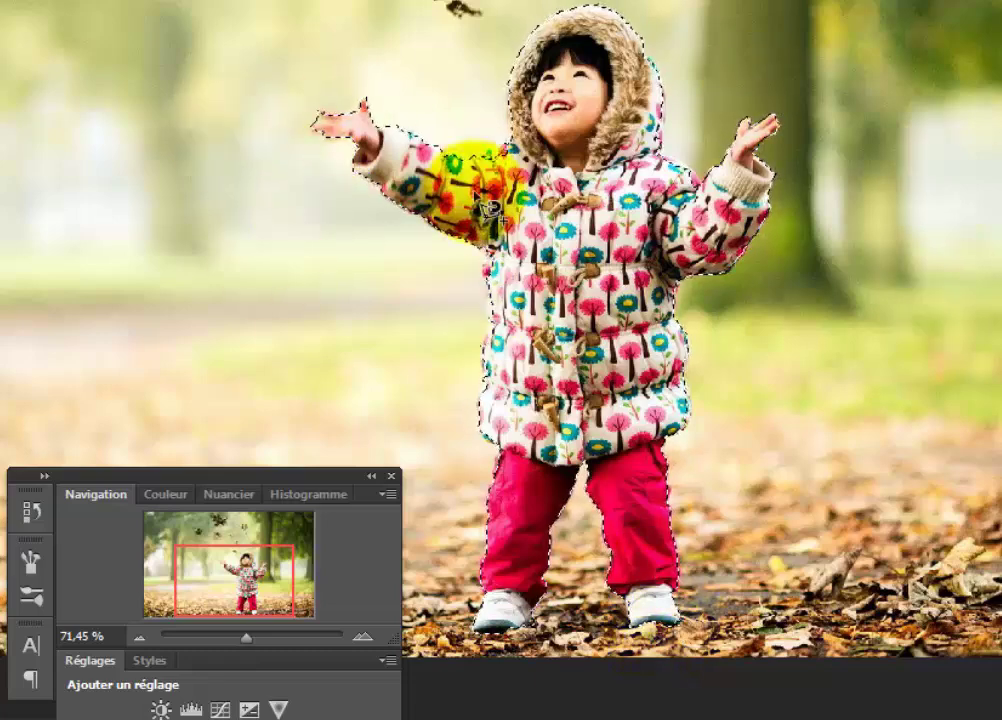
pyautogui.moveTo(275, 485); pyautogui.dragTo(266, 73)
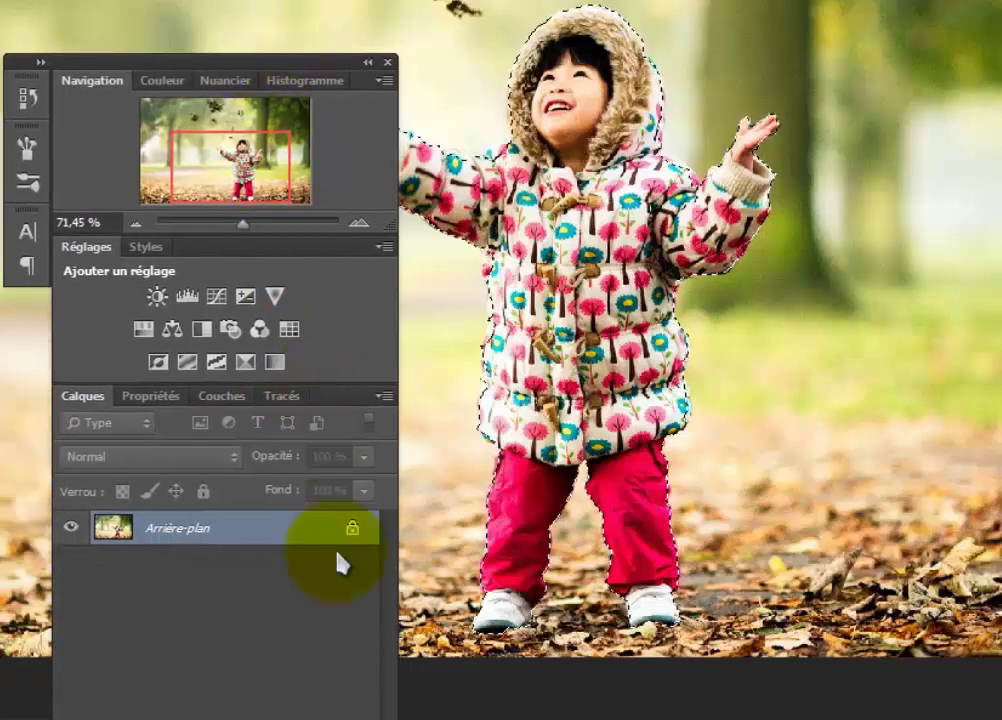
pyautogui.hotkey('ctrl', 'j')
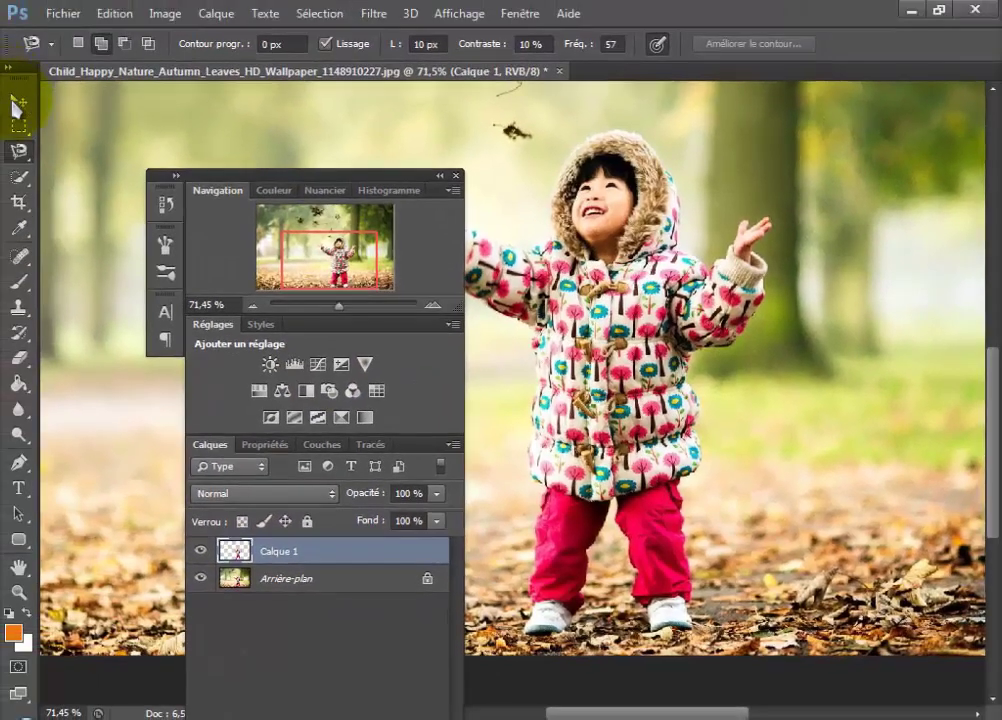
# - Drag the Calque 1 girl copy right of the original with the Move tool and enter Free Transform
pyautogui.click(17, 98)
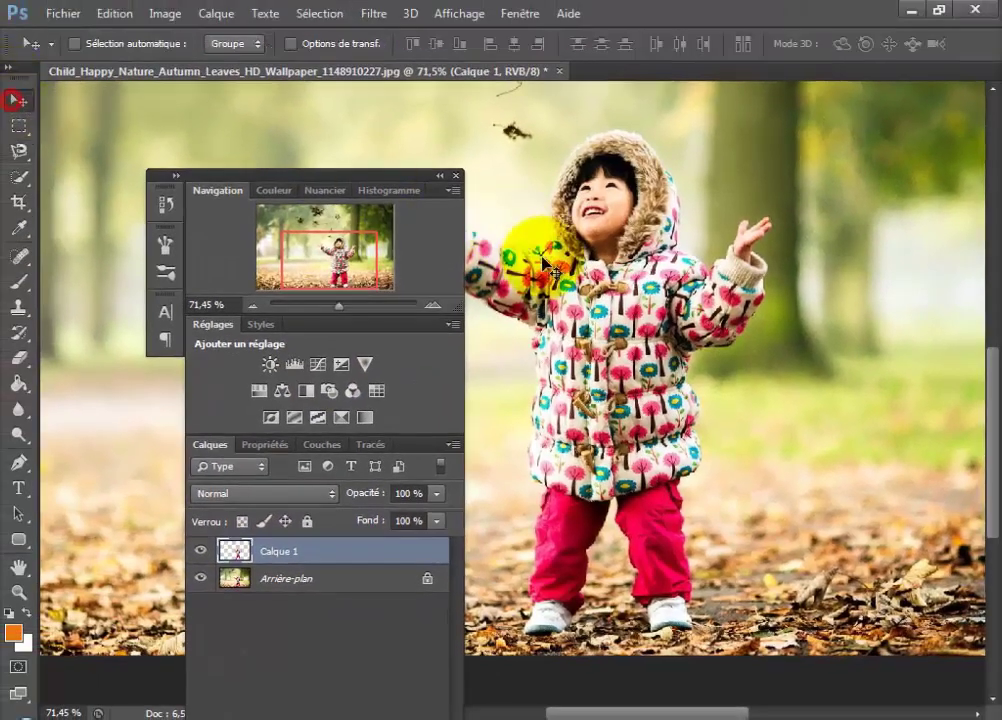
pyautogui.moveTo(537, 235); pyautogui.dragTo(805, 297)
pyautogui.moveTo(722, 262); pyautogui.dragTo(838, 247)
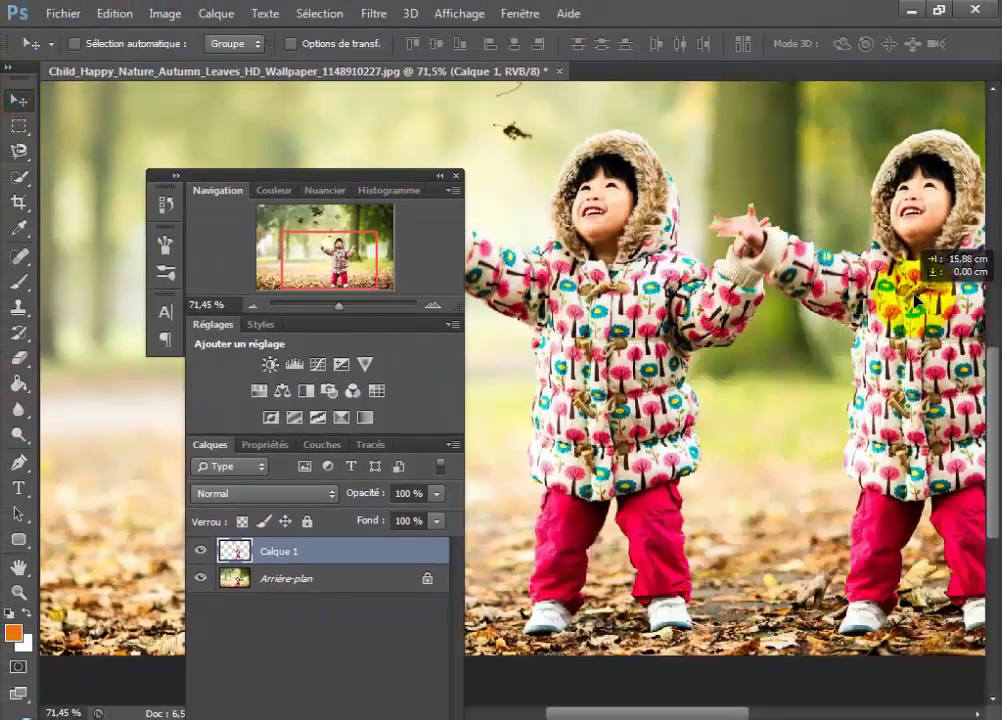
pyautogui.moveTo(925, 275); pyautogui.dragTo(925, 263)
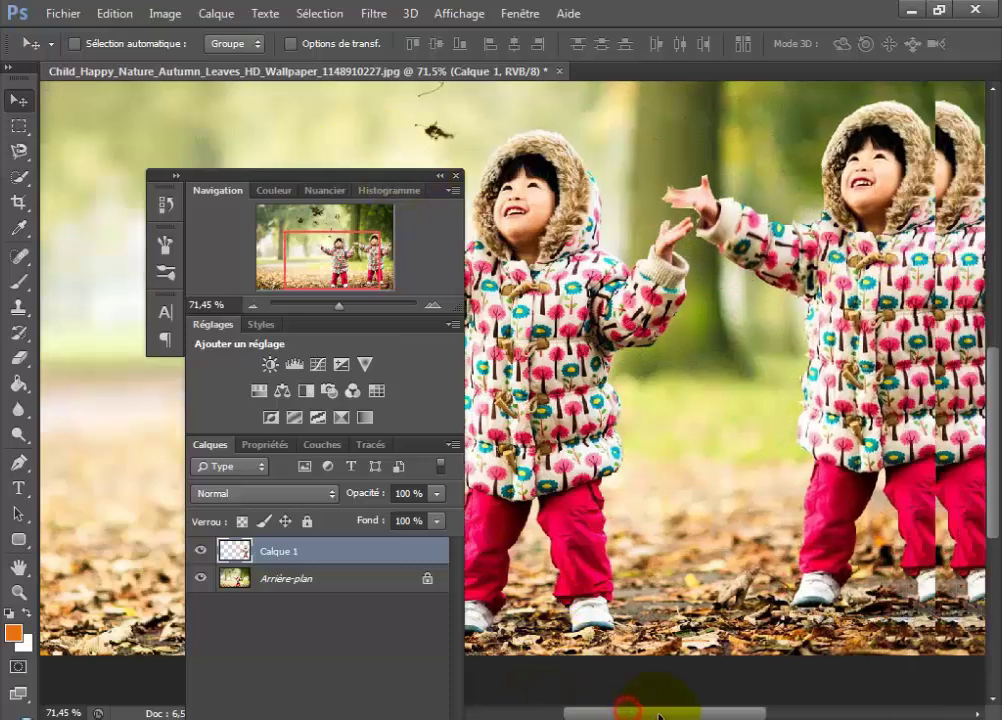
pyautogui.moveTo(628, 712); pyautogui.dragTo(665, 712)
pyautogui.hotkey('ctrl', 't')
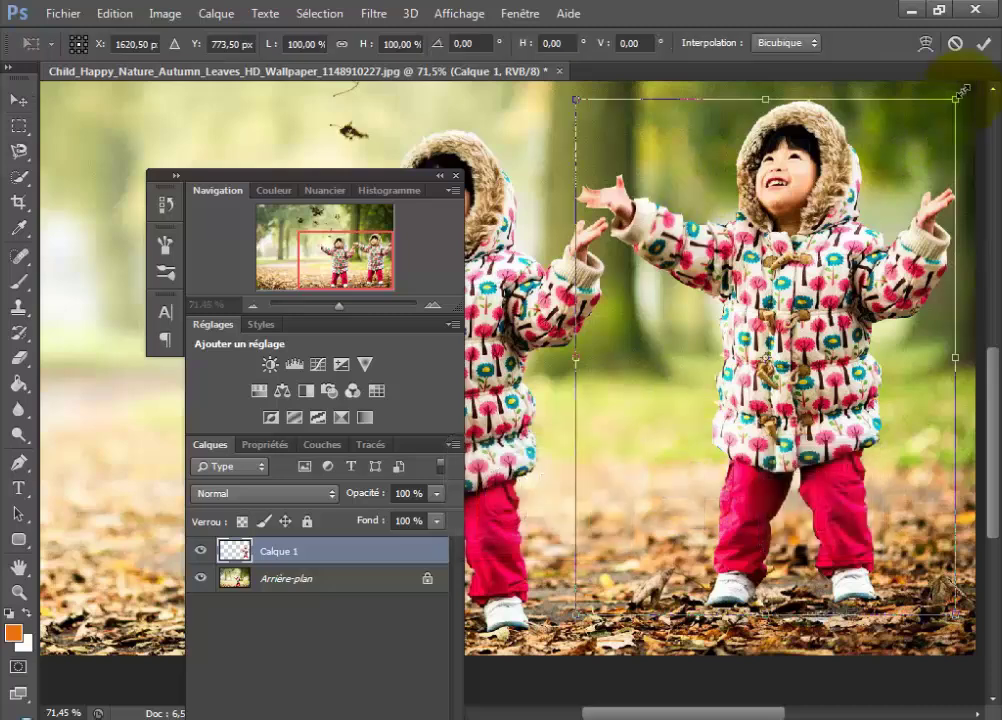
# - Scale the girl copy to about 47% × 40%, set her low beside the original, and commit
pyautogui.moveTo(958, 95); pyautogui.dragTo(753, 405)
pyautogui.moveTo(670, 500)
pyautogui.mouseDown()
pyautogui.moveTo(622, 525)
pyautogui.moveTo(636, 531)
pyautogui.mouseUp()
pyautogui.click(983, 42)
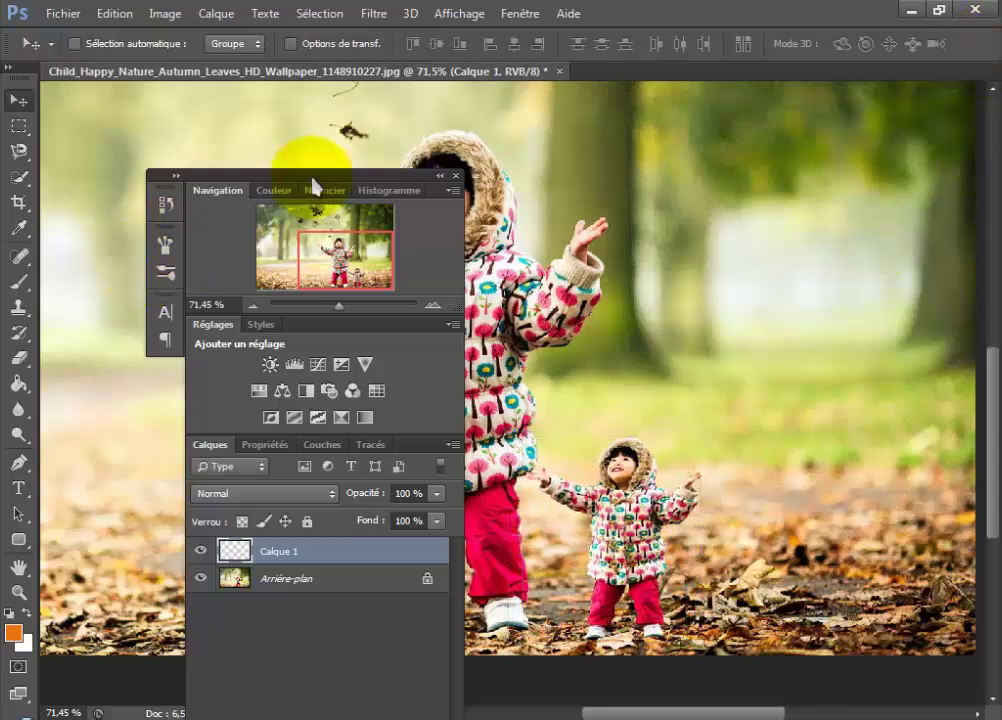
pyautogui.moveTo(313, 175); pyautogui.dragTo(508, 700)
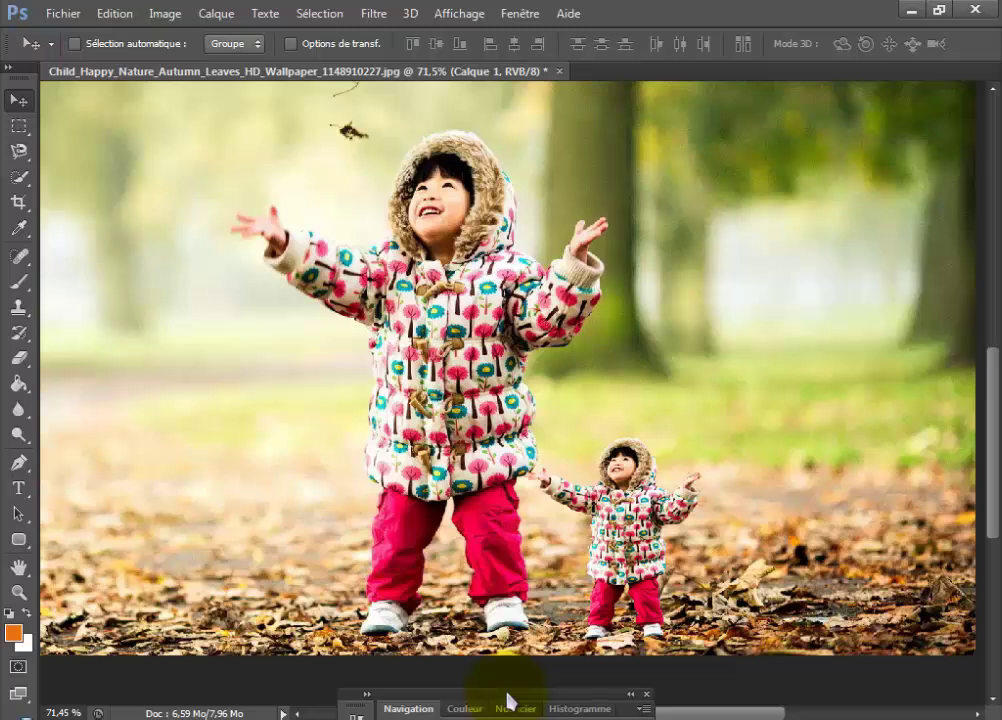
# - Drag the Navigation/Réglages/Calques panel group up over the photo, showing Calque 1 above Arrière-plan
pyautogui.moveTo(508, 700); pyautogui.dragTo(502, 648)
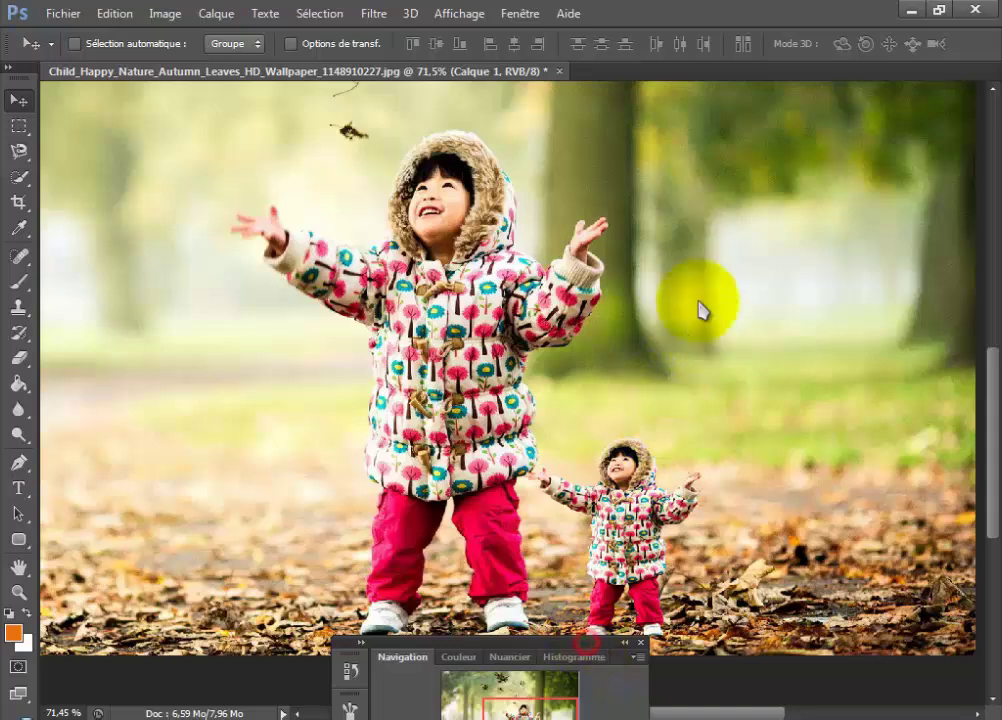
pyautogui.moveTo(590, 651); pyautogui.dragTo(727, 228)
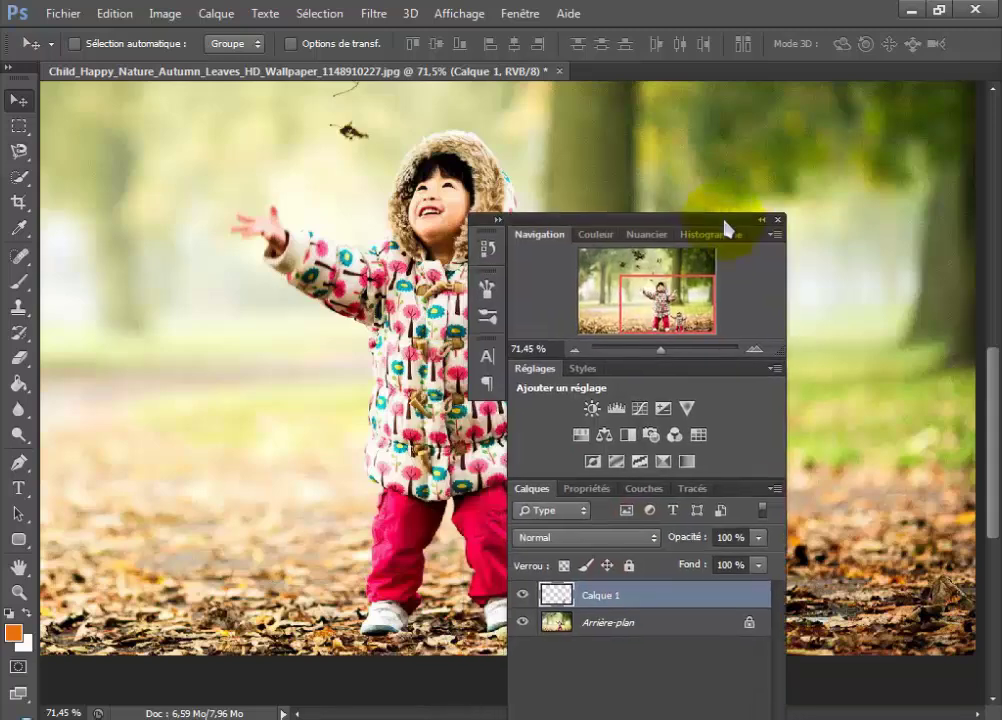